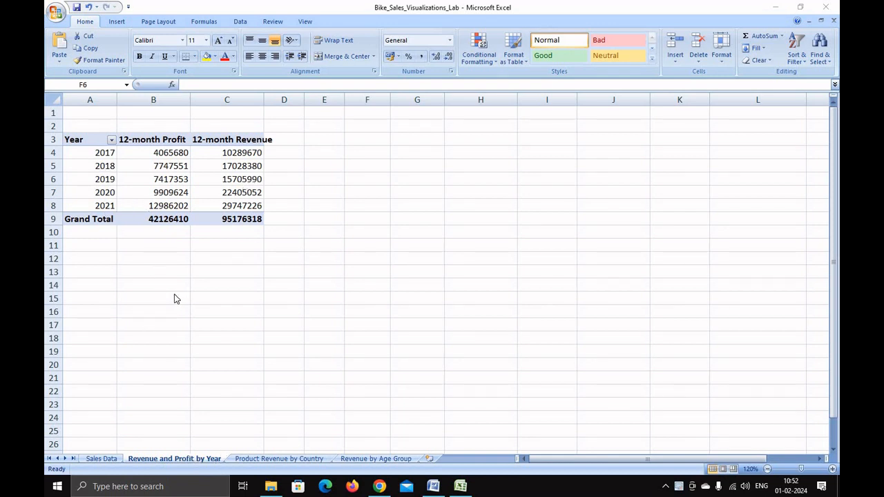
Insert a 2-D line chart with markers from the pivot table range A3:C8 and move it clear of the table
click(81, 140)
drag(75, 140, 227, 203)
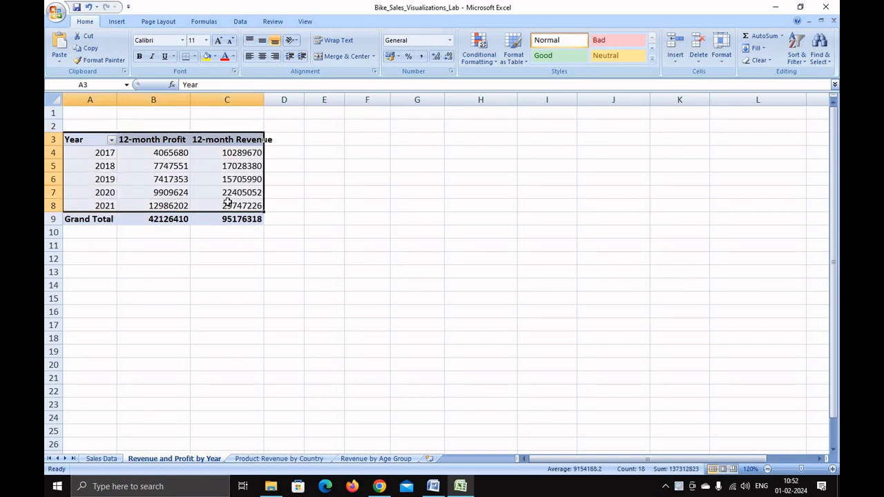
click(117, 21)
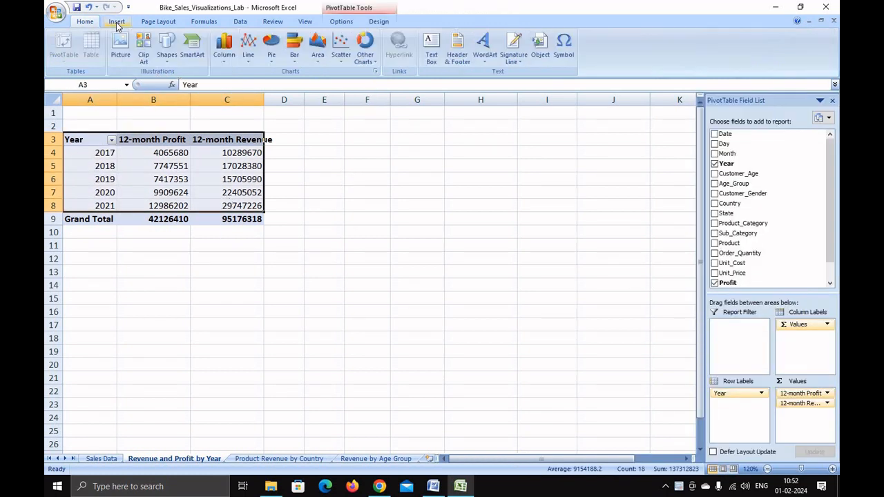
click(250, 59)
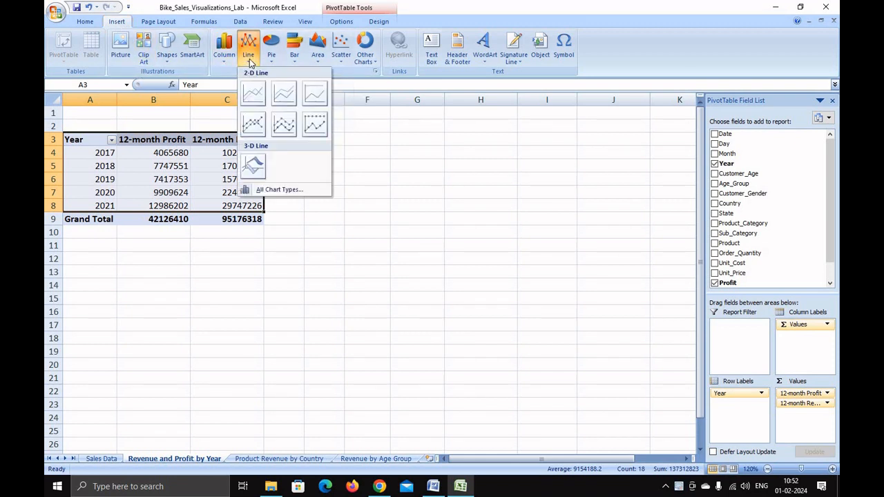
click(253, 127)
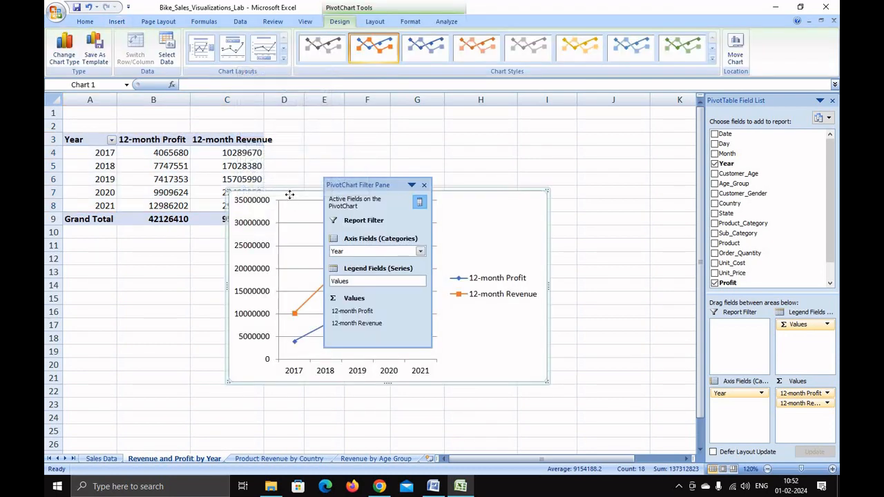
drag(290, 195, 371, 195)
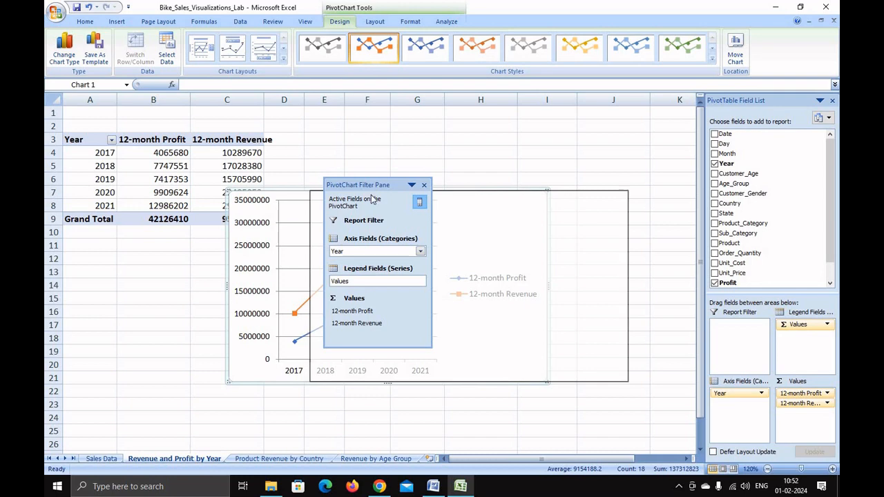
click(425, 185)
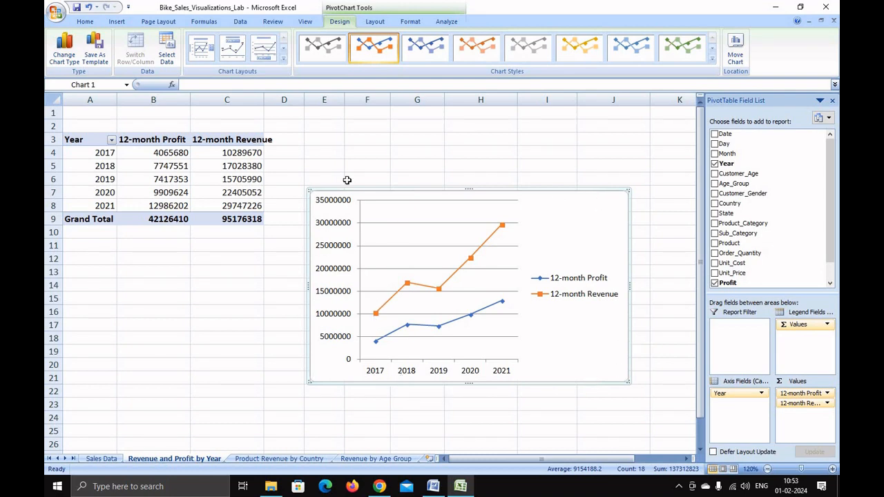
Add a title above the chart reading "Profit and Revenue"
click(375, 22)
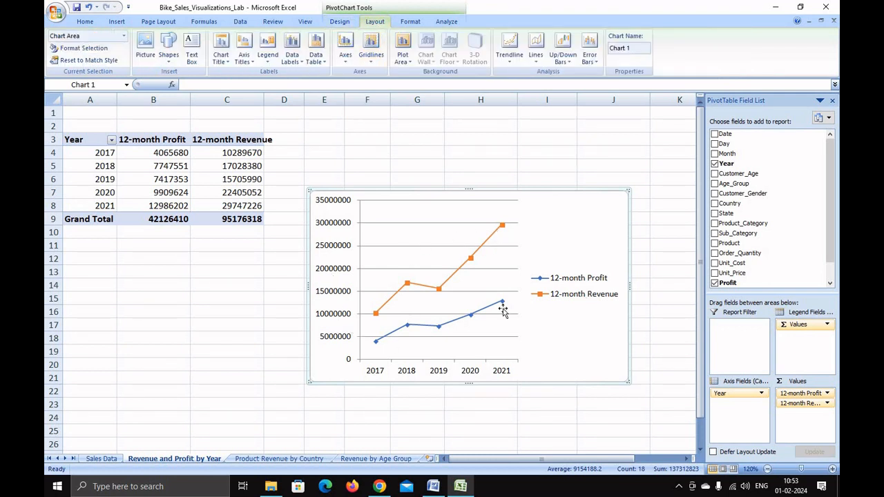
click(228, 66)
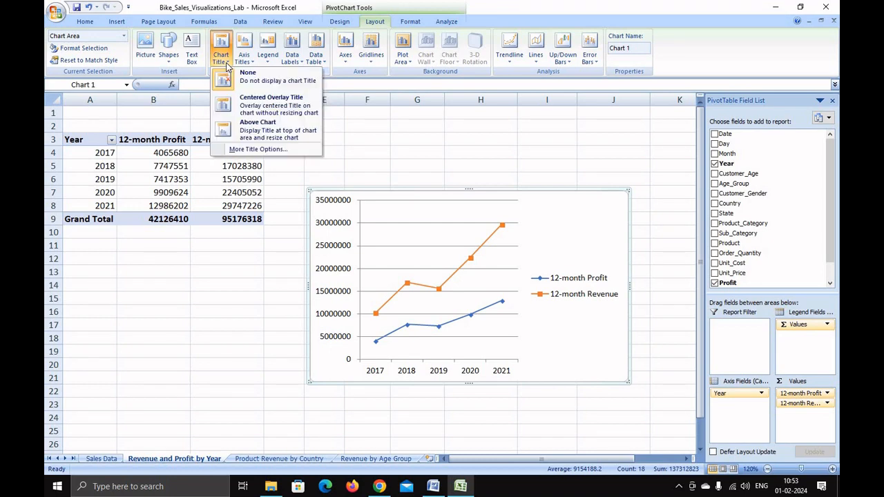
click(274, 135)
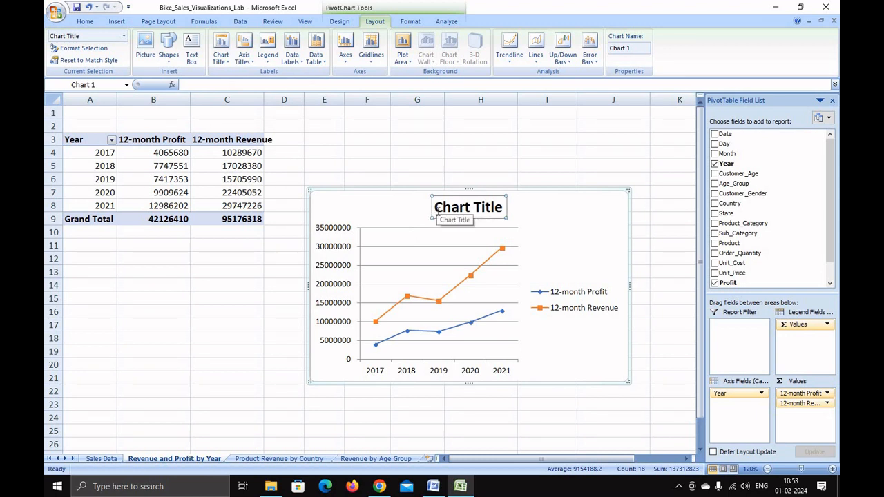
triple_click(486, 213)
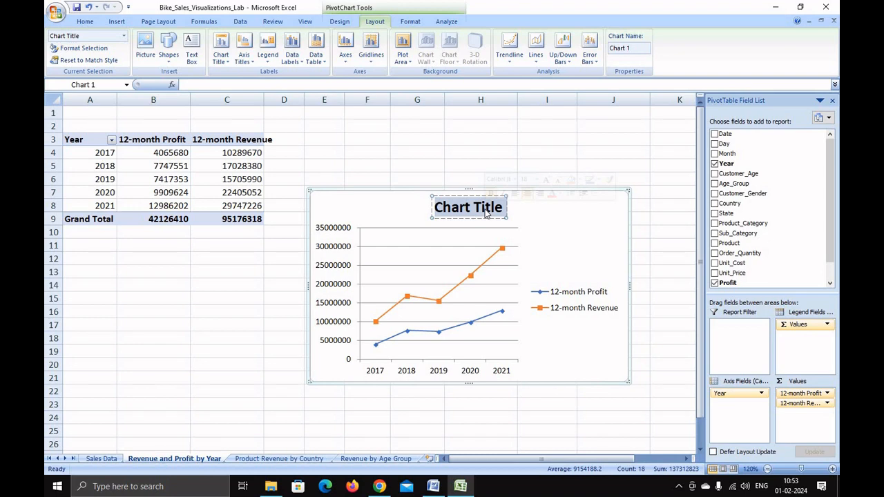
text(Proft)
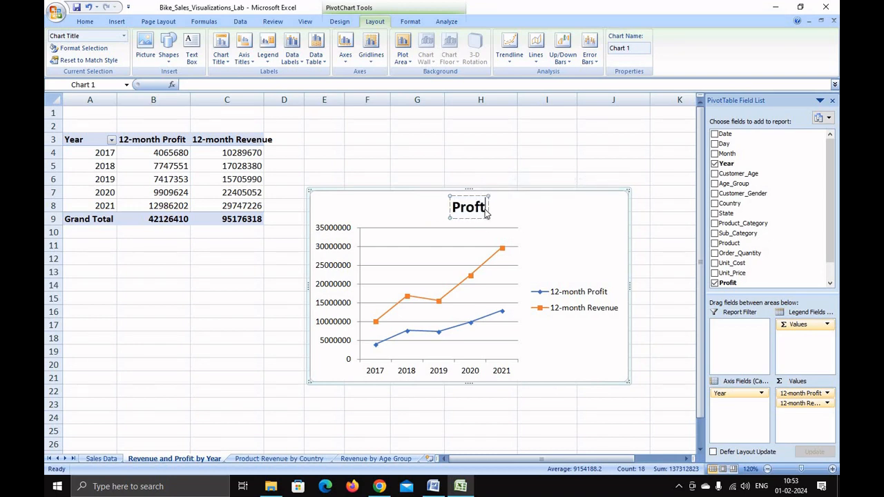
key(BackSpace)
text(it and)
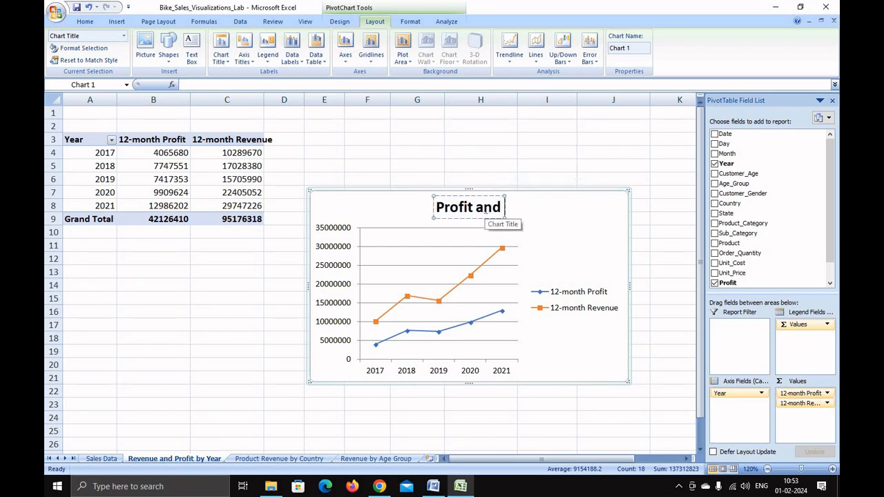
text( Revenue)
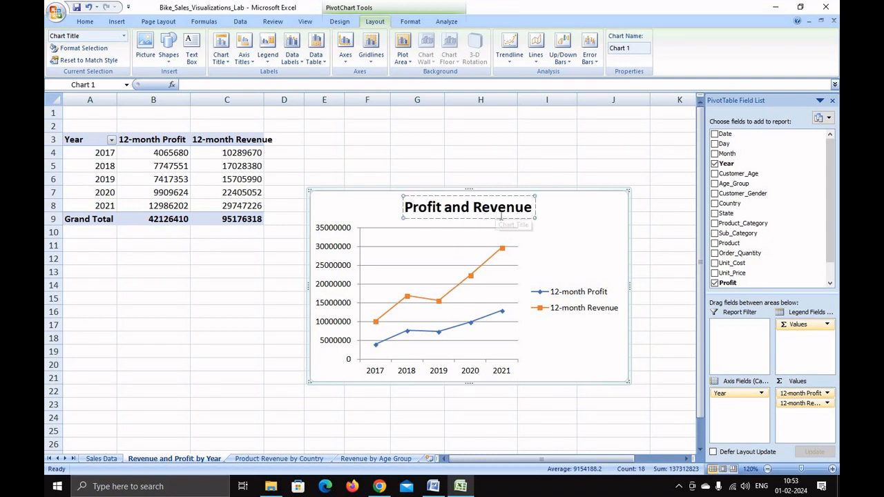
click(282, 321)
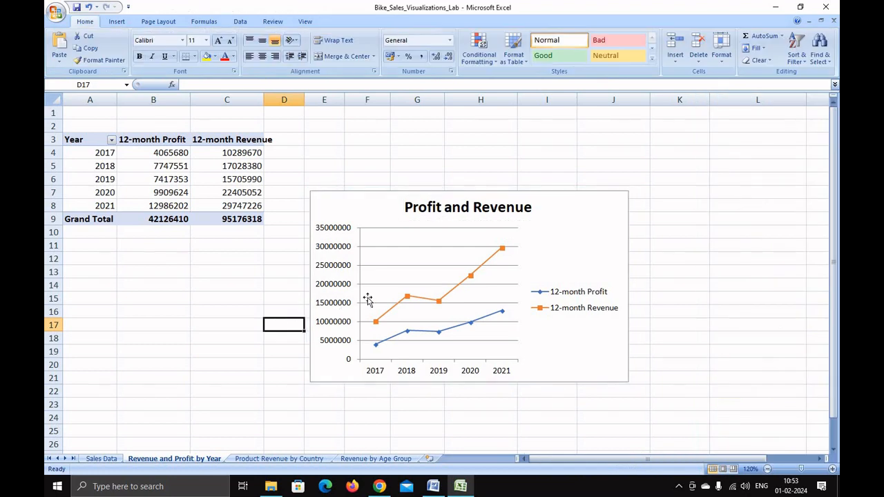
Rename the pivot table's profit column header in B3 to "Annual Profit"
click(394, 228)
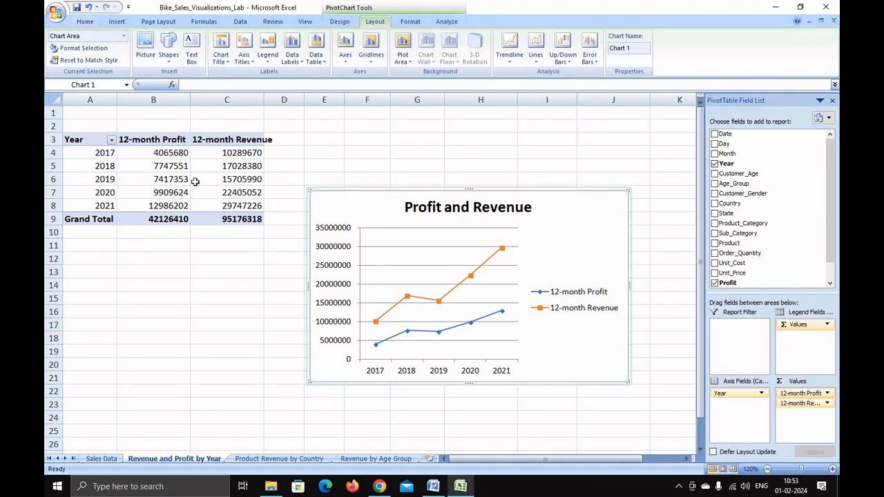
double_click(164, 140)
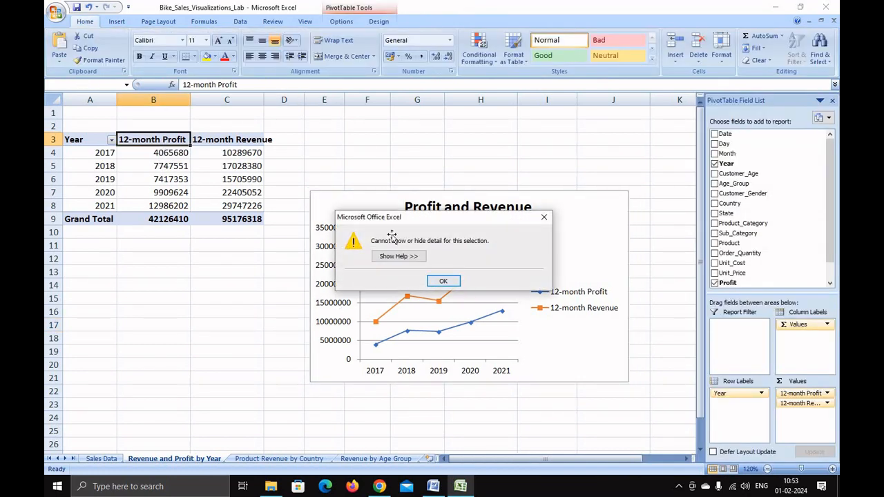
click(500, 279)
drag(218, 85, 181, 85)
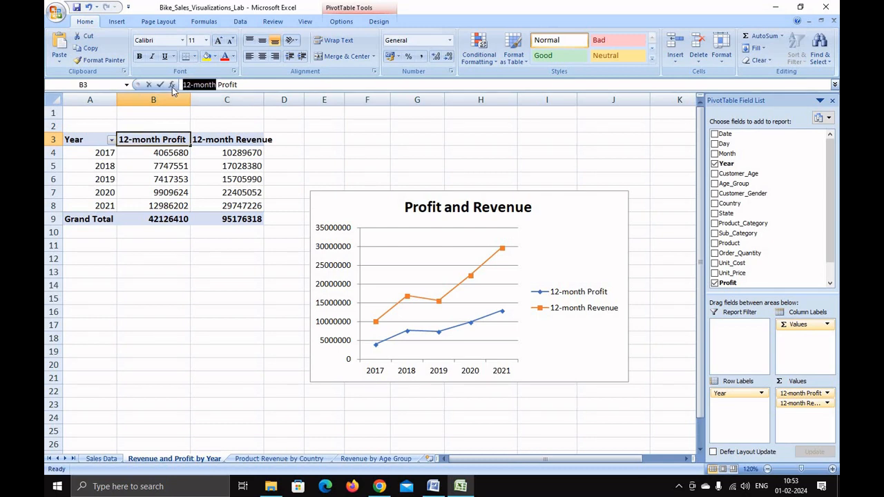
text(Annaul)
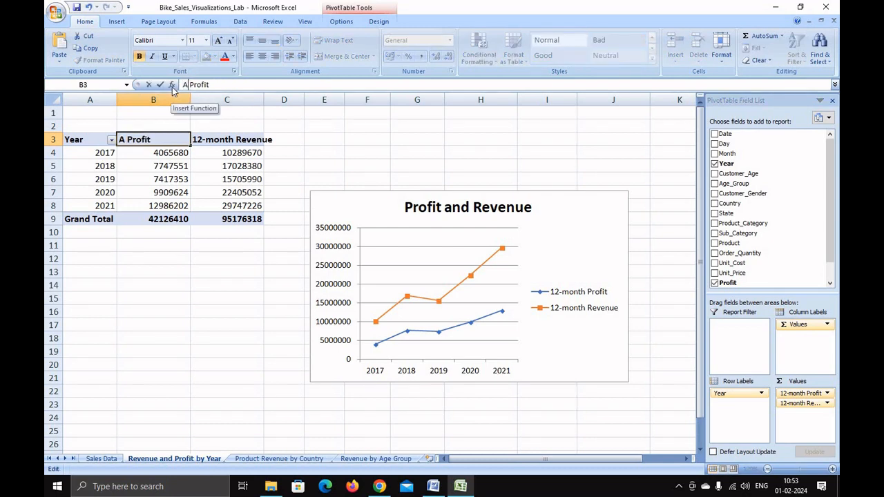
key(BackSpace)
key(BackSpace)
key(BackSpace)
text(ual)
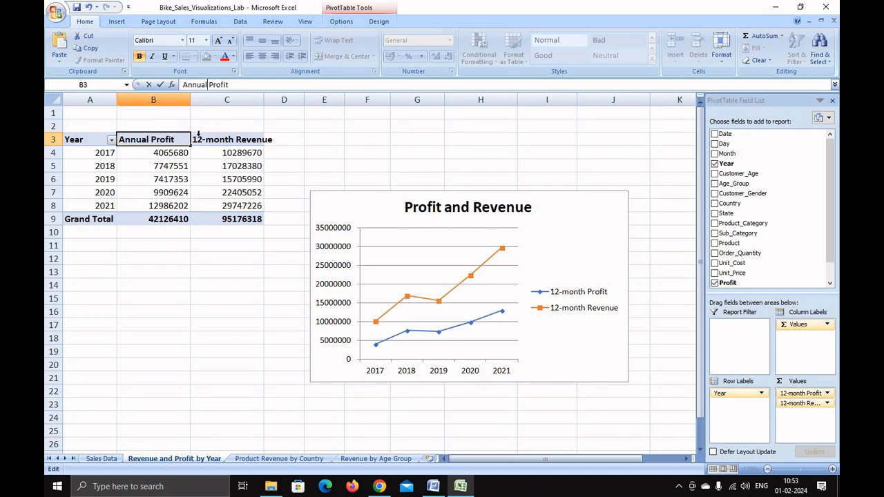
Rename the pivot table's revenue column header in C3 to "Annual Revenue"
click(211, 143)
drag(216, 86, 175, 88)
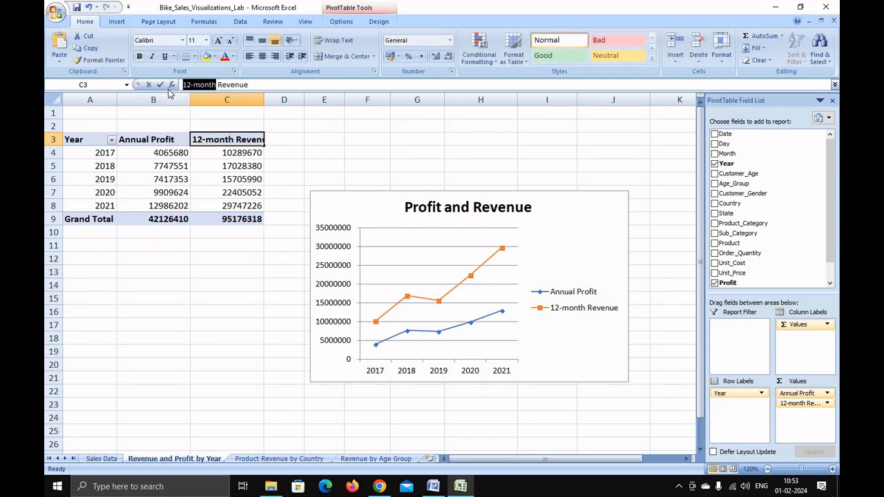
text(Annual)
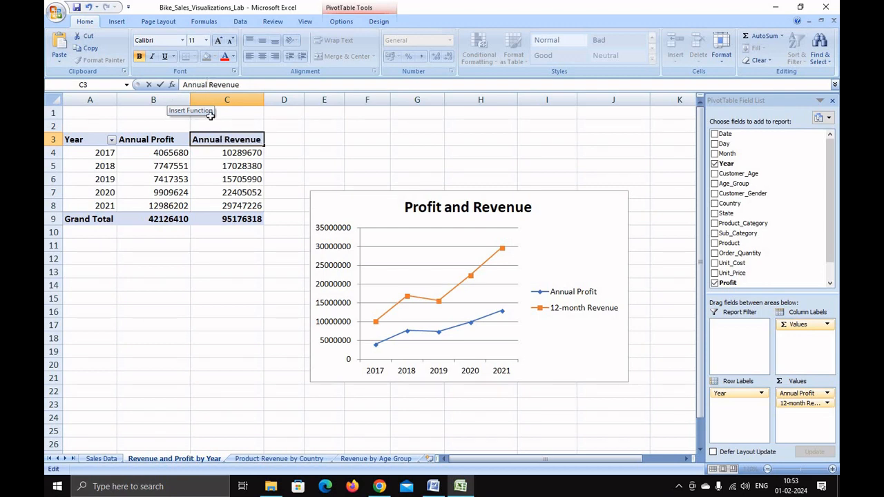
click(233, 329)
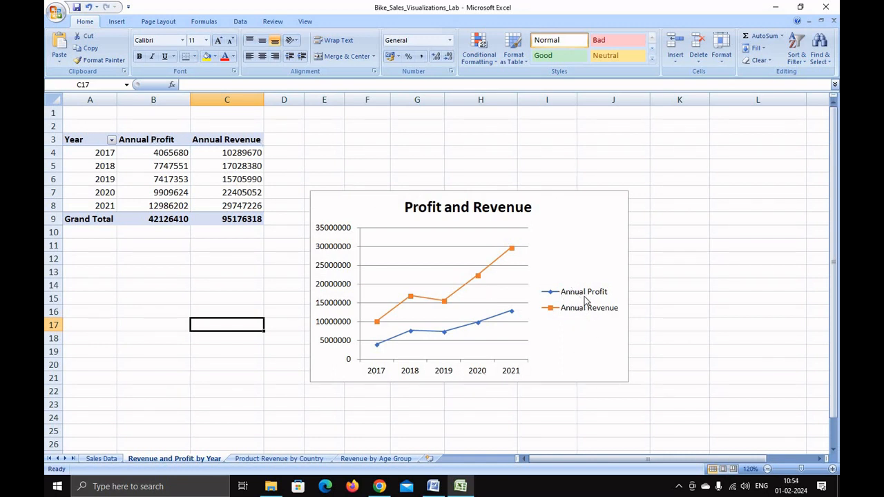
Apply the Currency number format to the chart's primary vertical axis
click(337, 256)
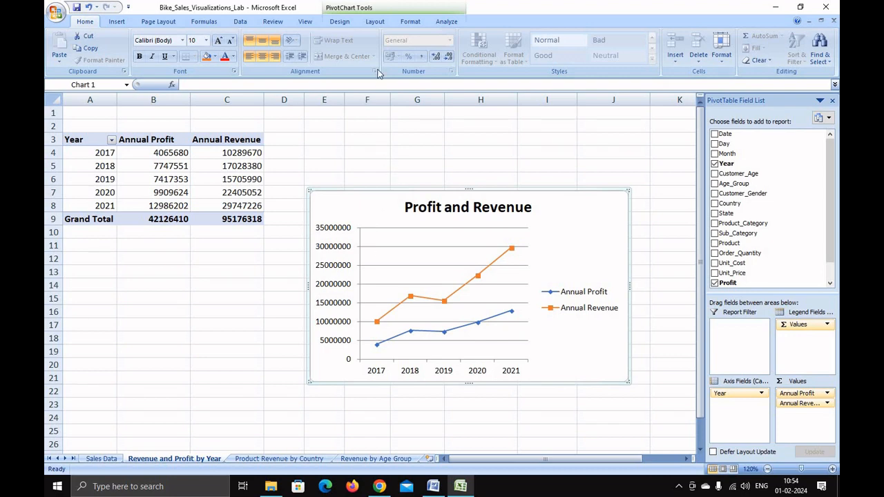
click(375, 21)
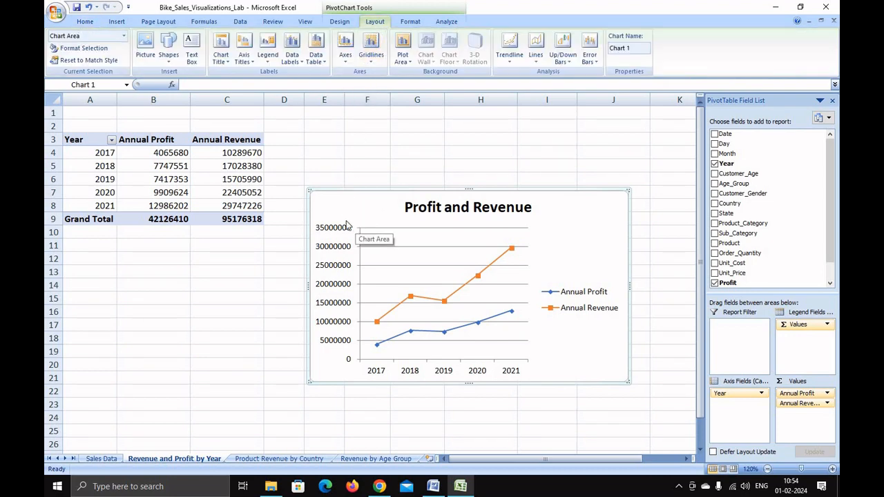
click(297, 60)
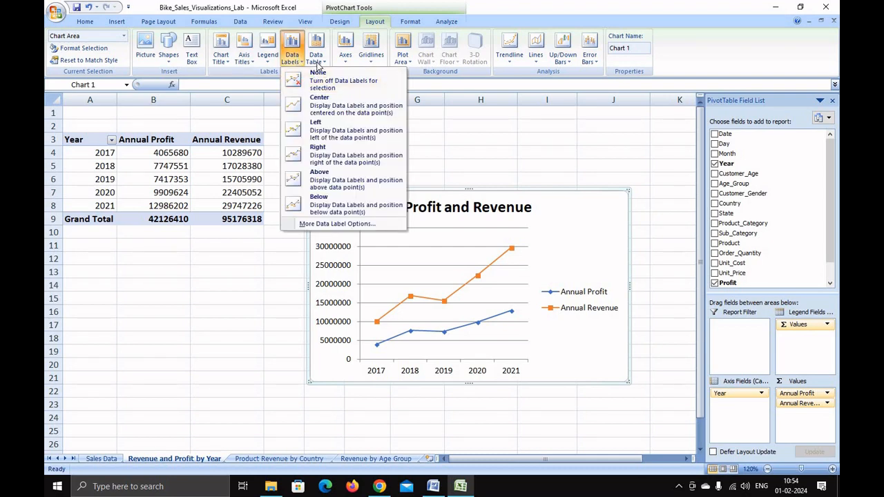
click(381, 233)
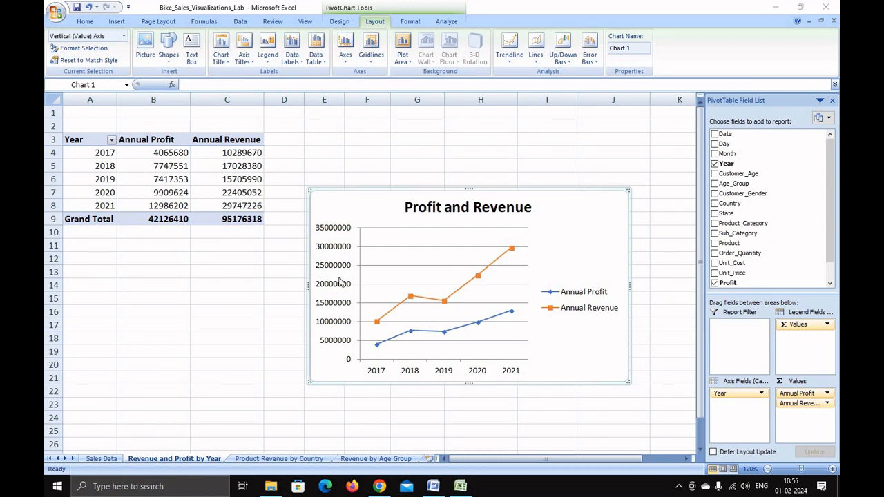
click(340, 282)
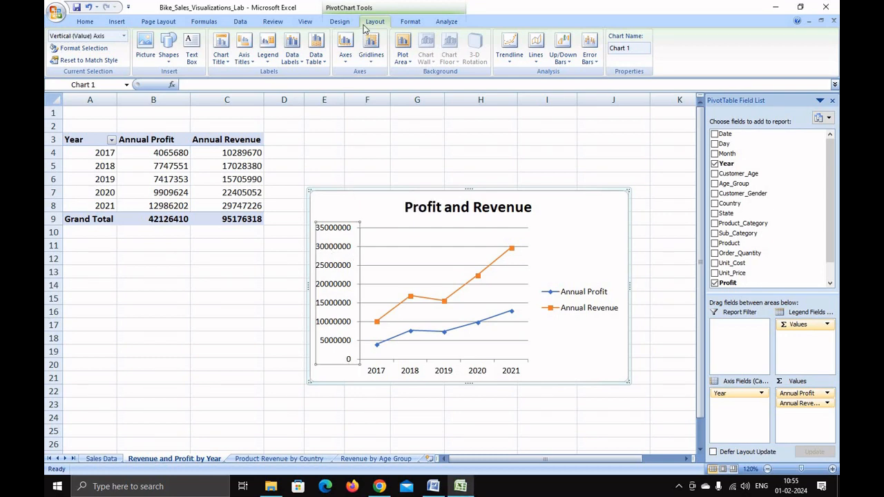
click(350, 59)
mouse_move(379, 88)
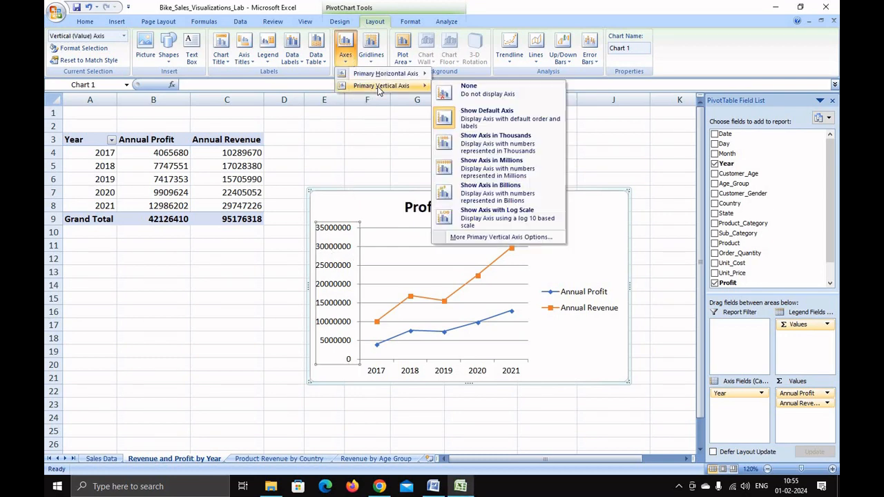
click(516, 241)
click(366, 132)
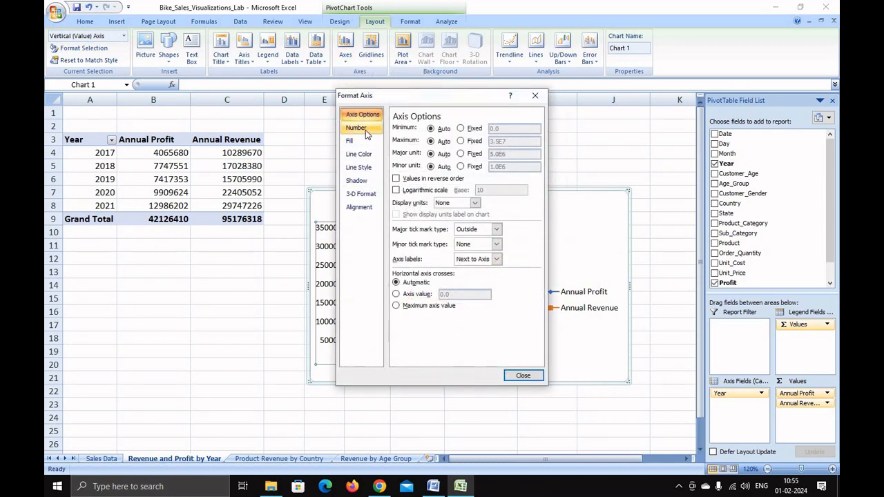
drag(412, 101, 124, 121)
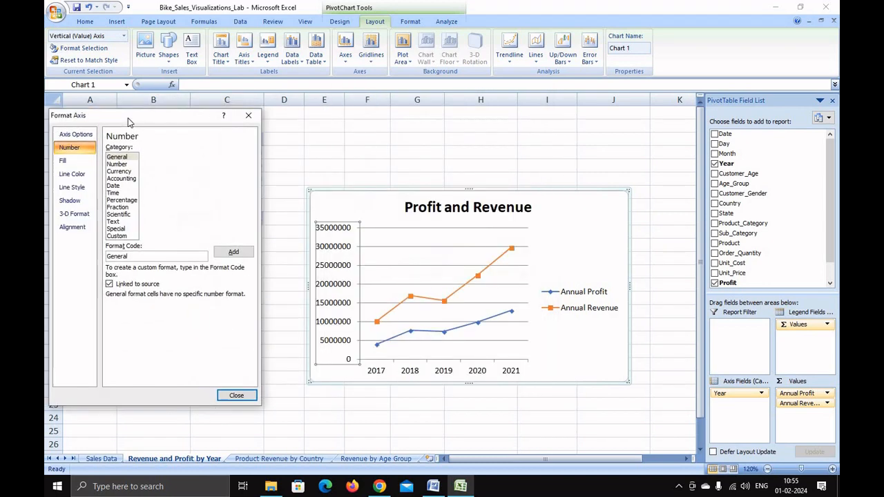
click(123, 172)
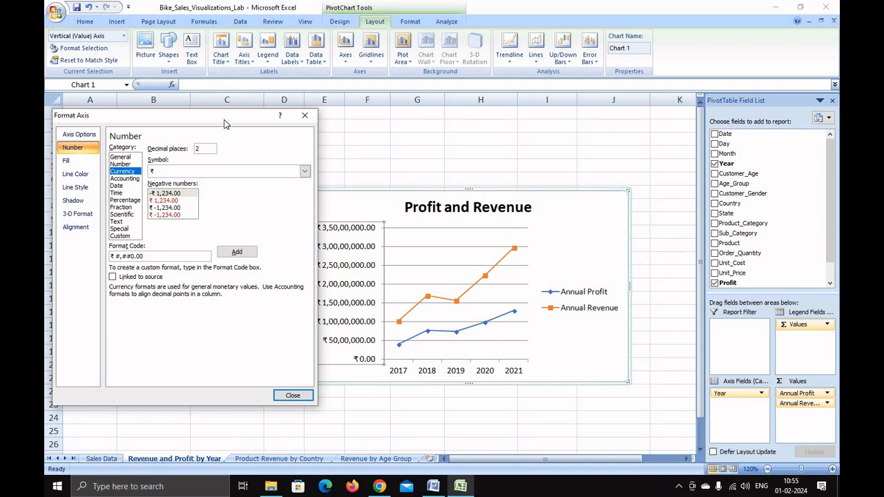
Set the vertical axis currency format to 0 decimal places and close the axis formatting
drag(225, 119, 207, 228)
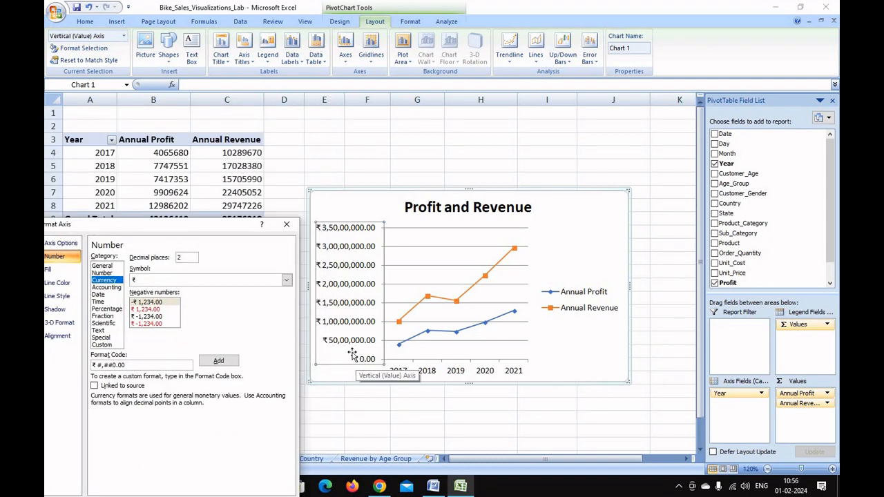
click(197, 260)
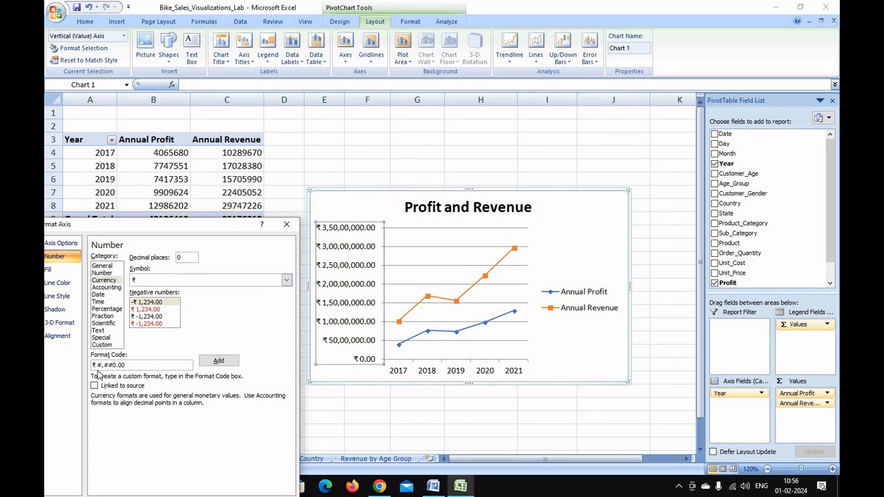
drag(187, 224, 193, 120)
click(281, 401)
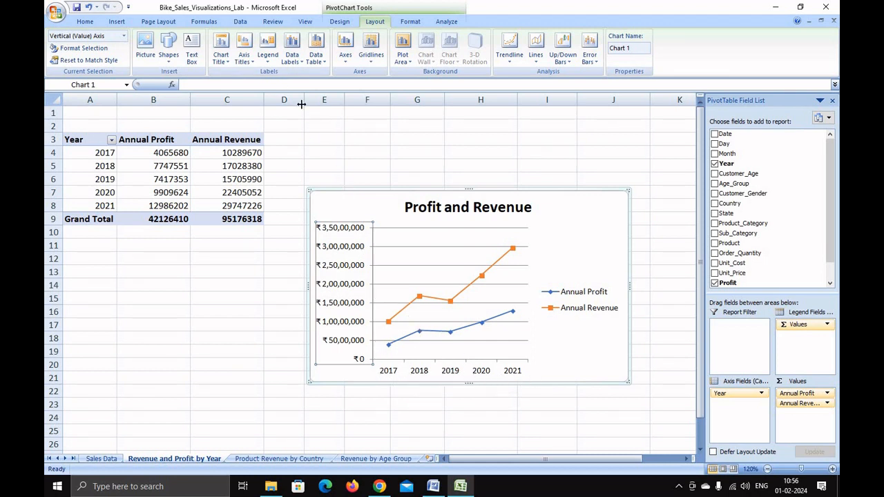
Add a title below the chart's primary horizontal axis and set its text to "Year"
click(251, 64)
mouse_move(278, 90)
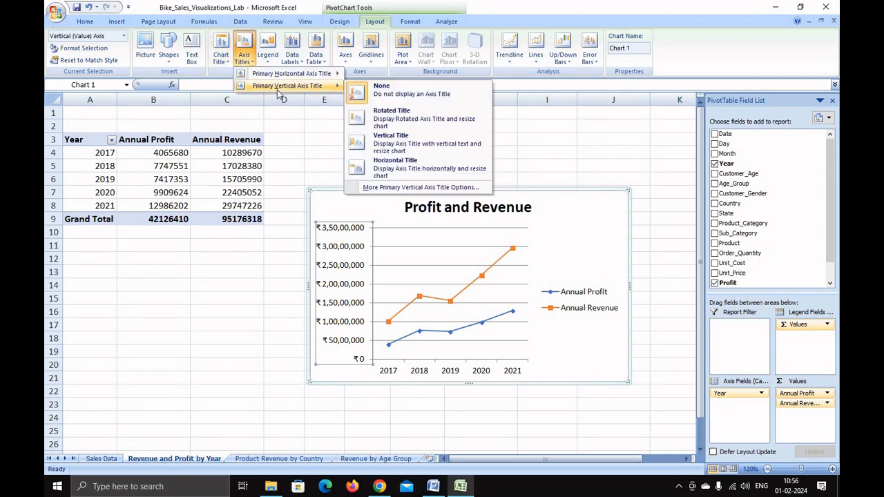
mouse_move(297, 73)
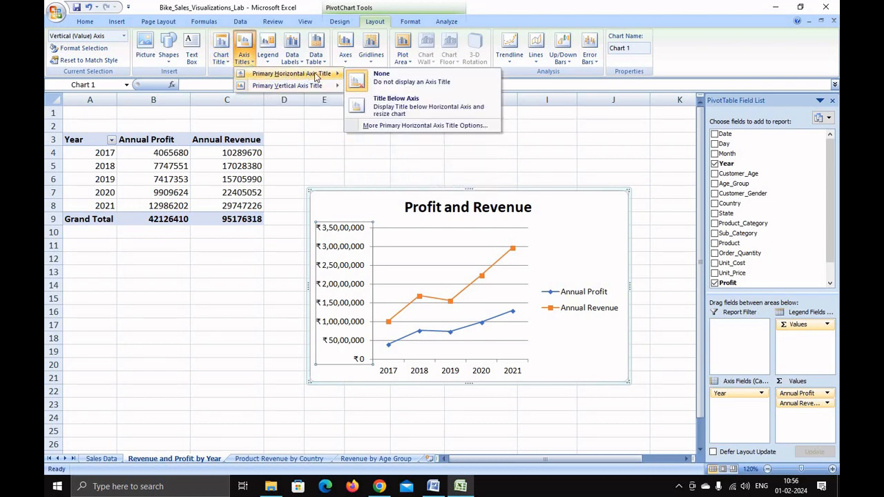
click(387, 109)
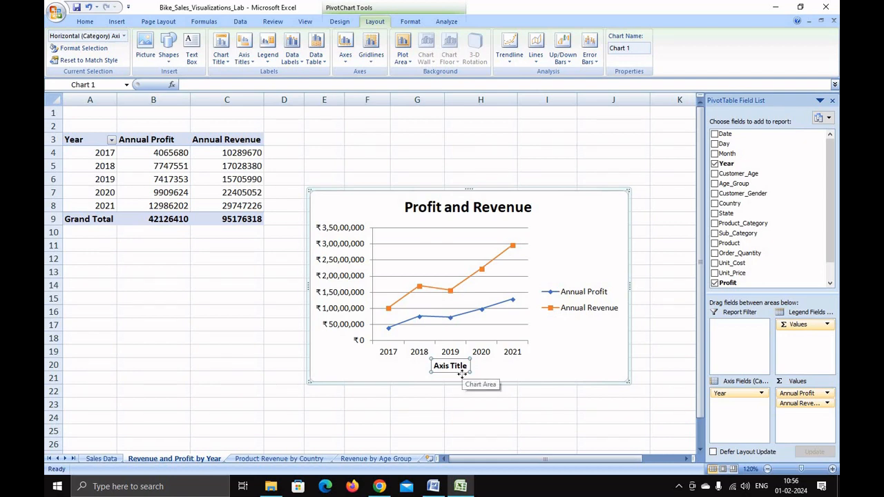
text(Year)
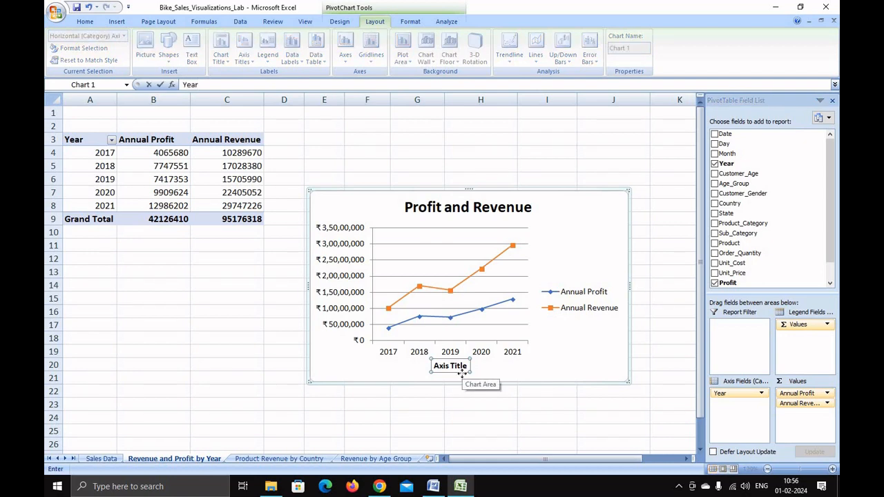
key(Return)
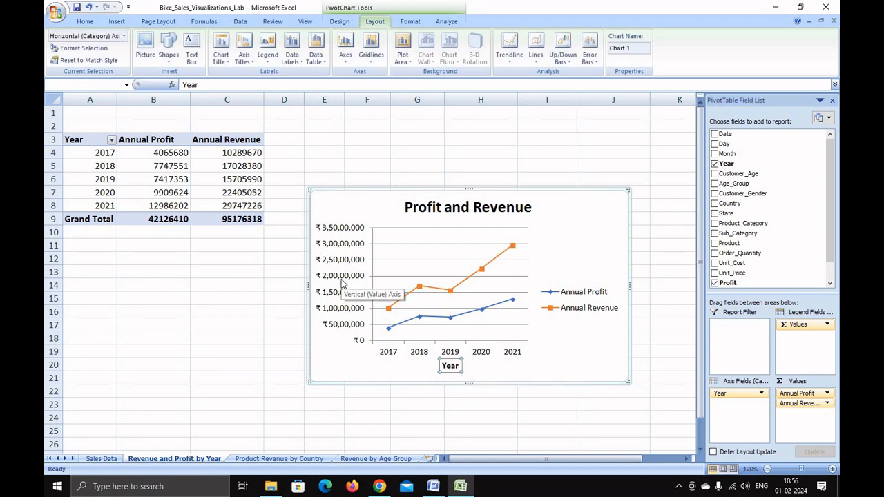
Add a horizontal title to the chart's primary vertical axis with the text "Indian Rs."
click(251, 66)
mouse_move(276, 83)
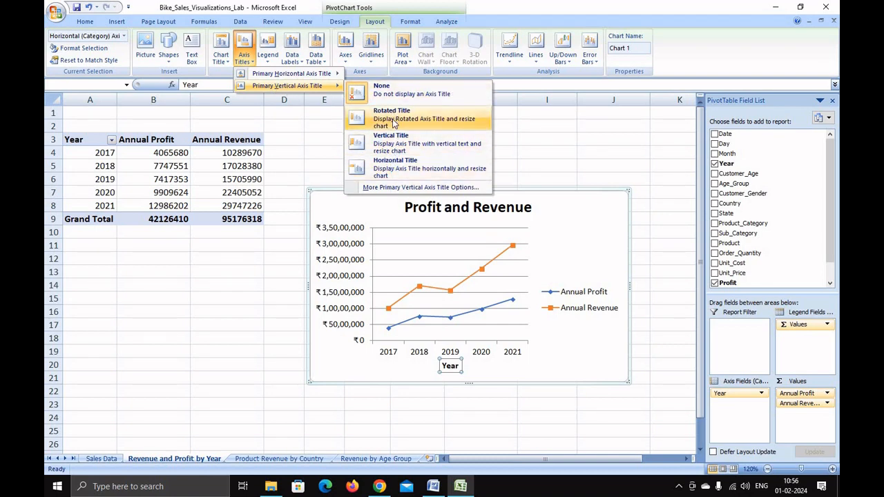
click(395, 174)
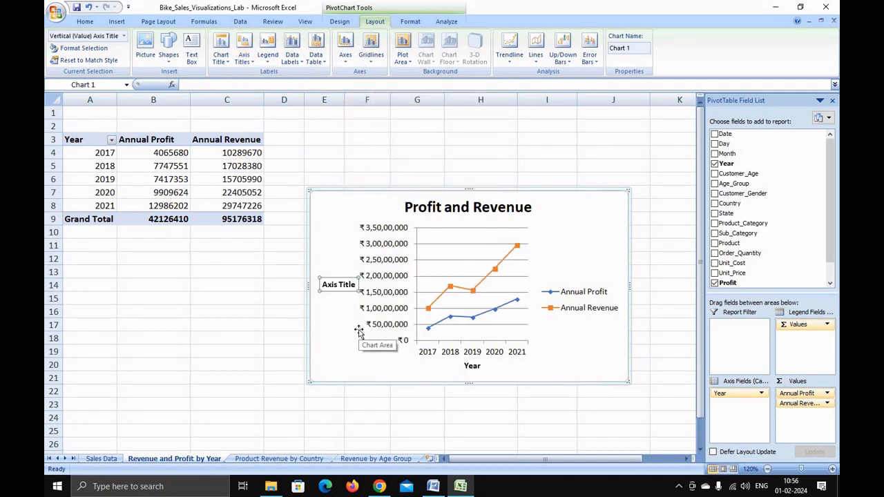
text(Indian Rs.)
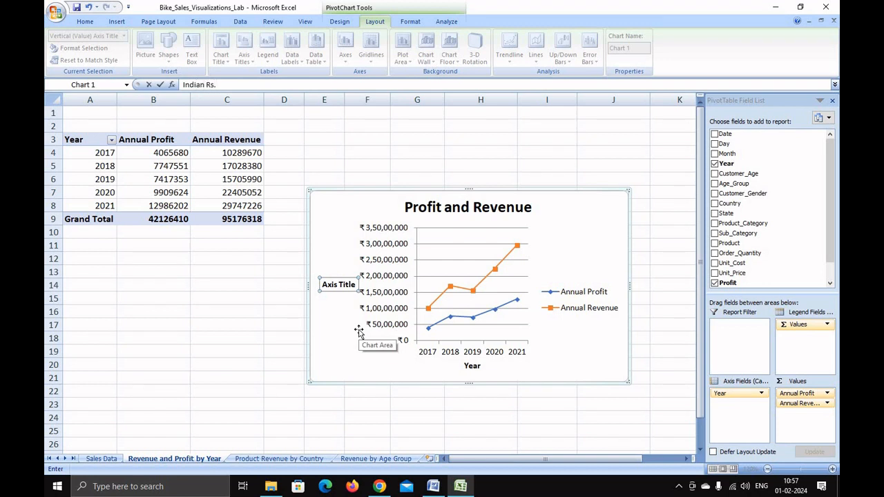
key(Return)
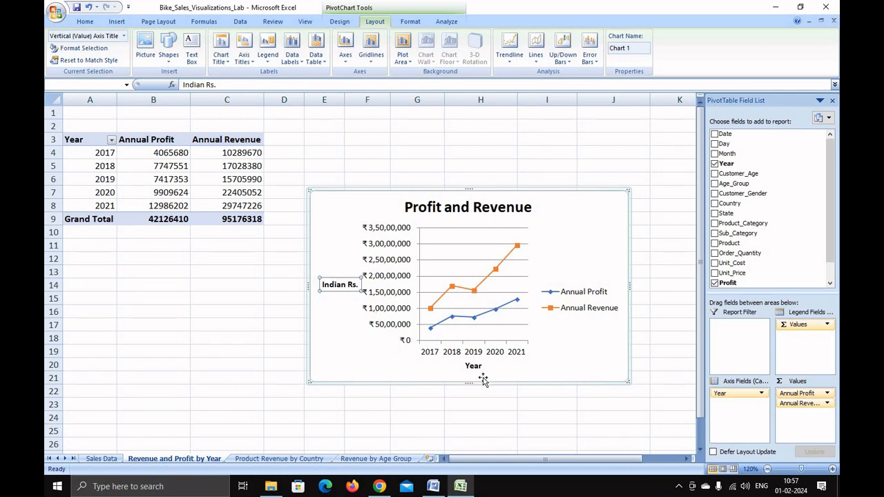
Restyle the Profit and Revenue chart with the chart style that has thicker blue and orange lines on a grey plot area
click(832, 469)
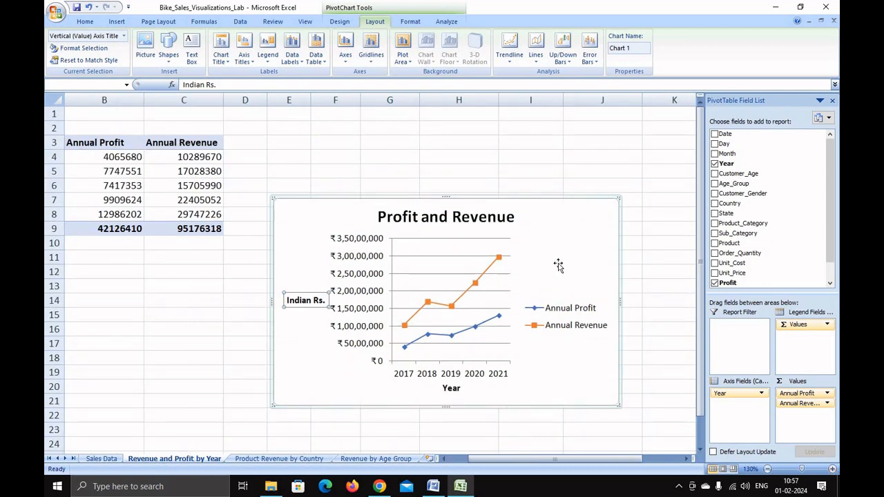
click(533, 225)
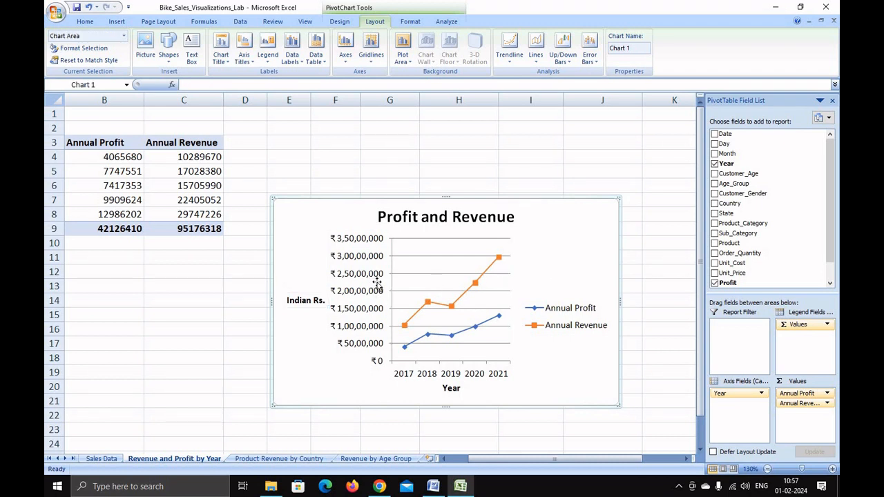
click(351, 24)
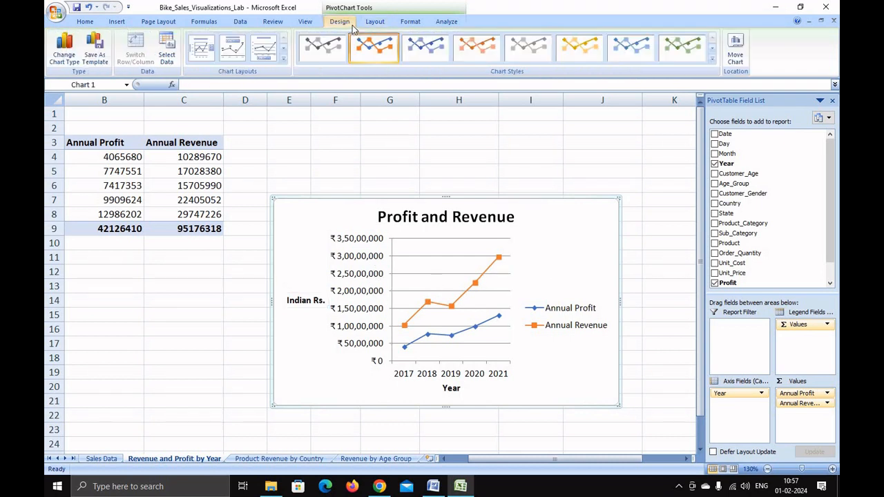
click(713, 62)
click(436, 212)
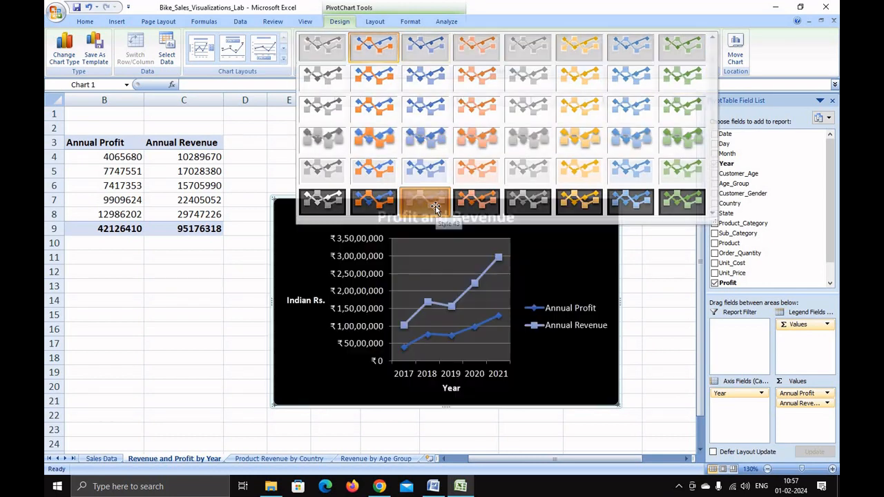
click(712, 61)
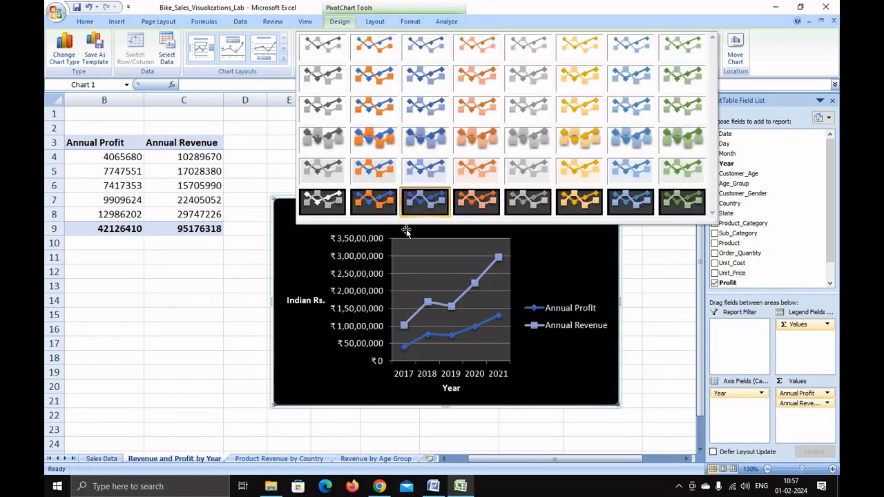
click(382, 175)
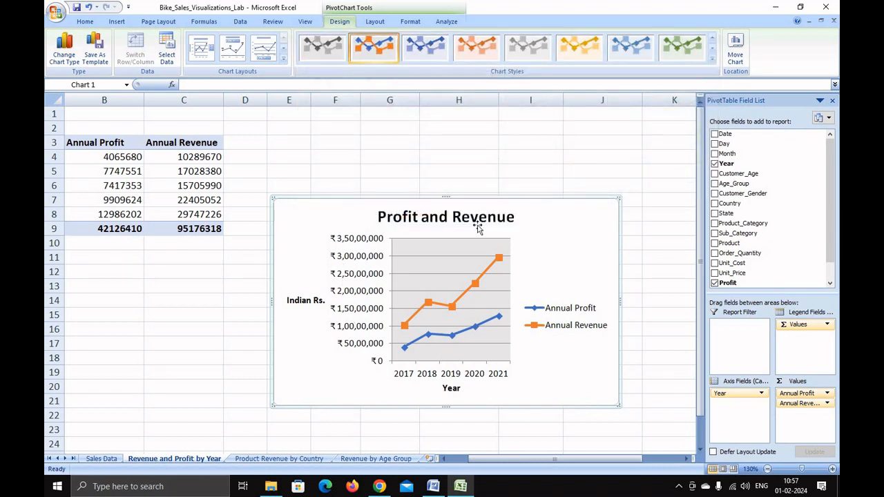
click(398, 219)
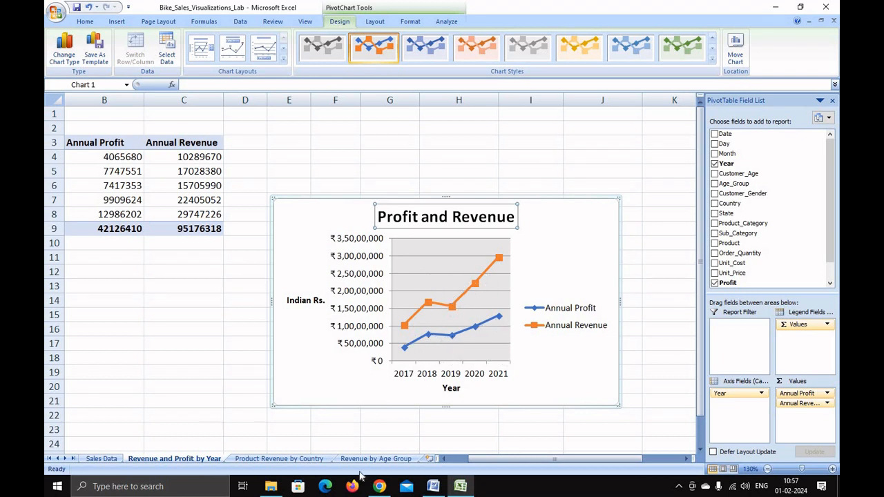
On the Product Revenue by Country sheet, insert a 2-D stacked column chart from A3:E10 and move it clear of the pivot table
click(279, 460)
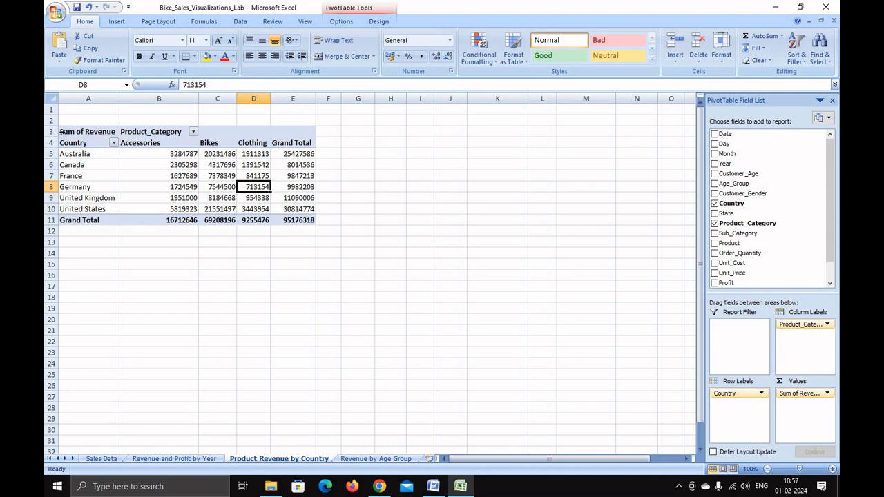
click(68, 132)
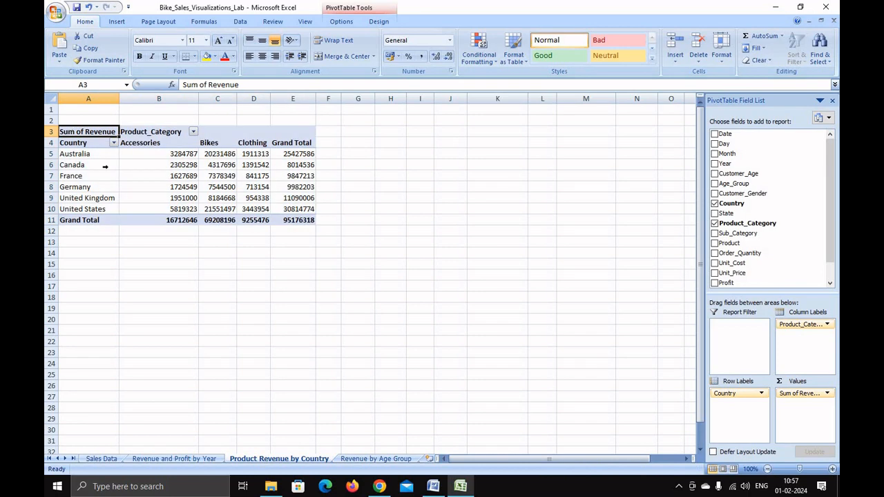
click(158, 331)
drag(80, 135, 290, 205)
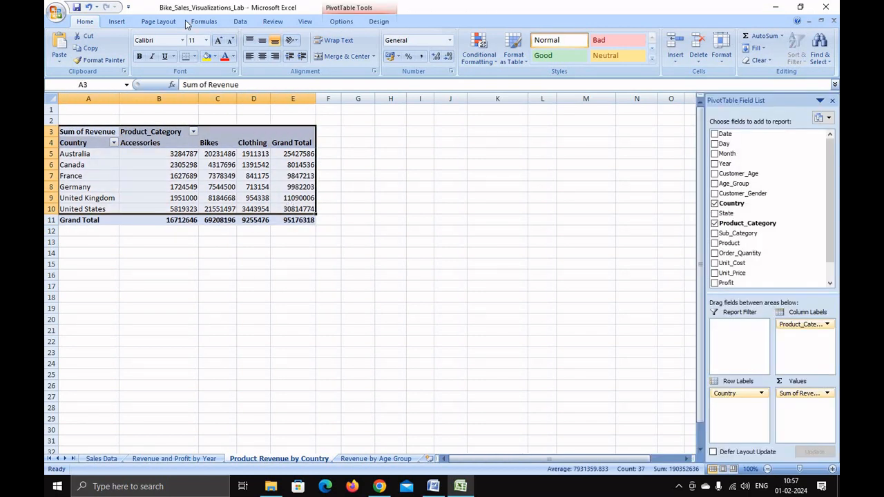
click(116, 22)
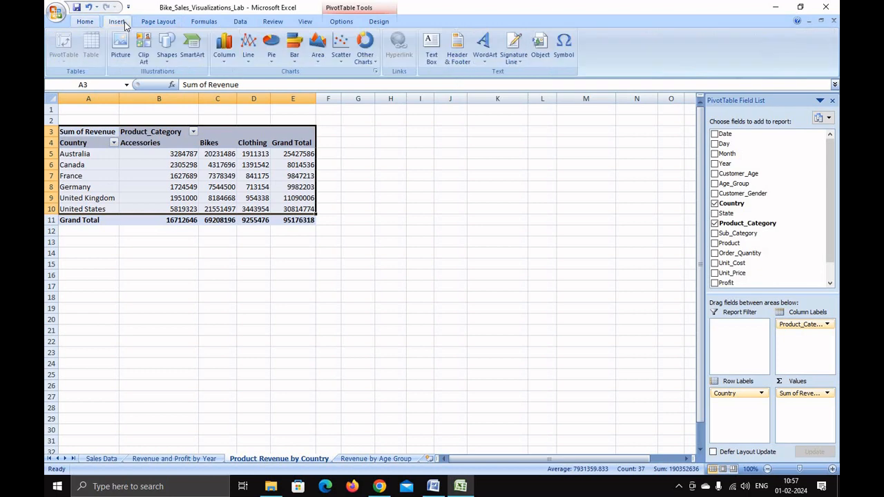
click(234, 58)
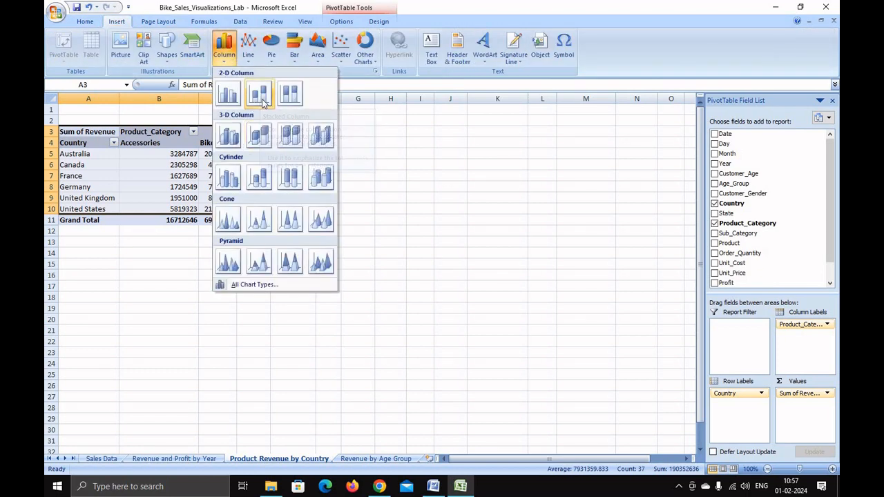
click(260, 97)
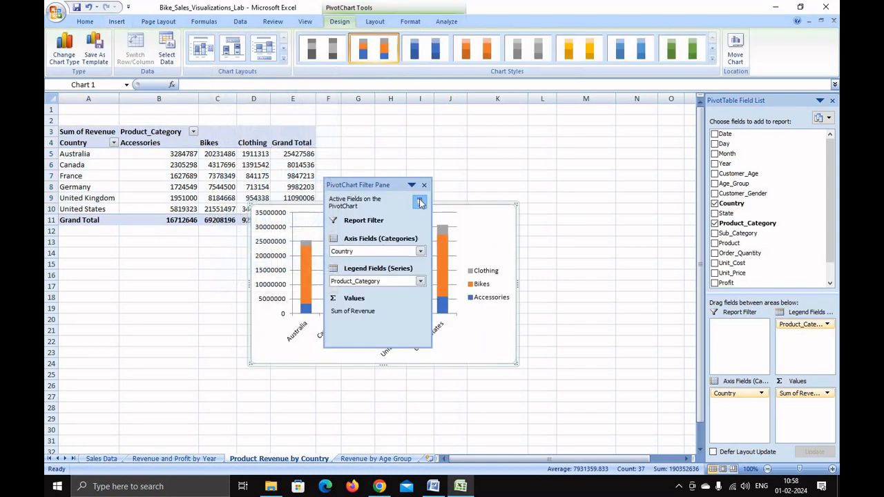
click(424, 185)
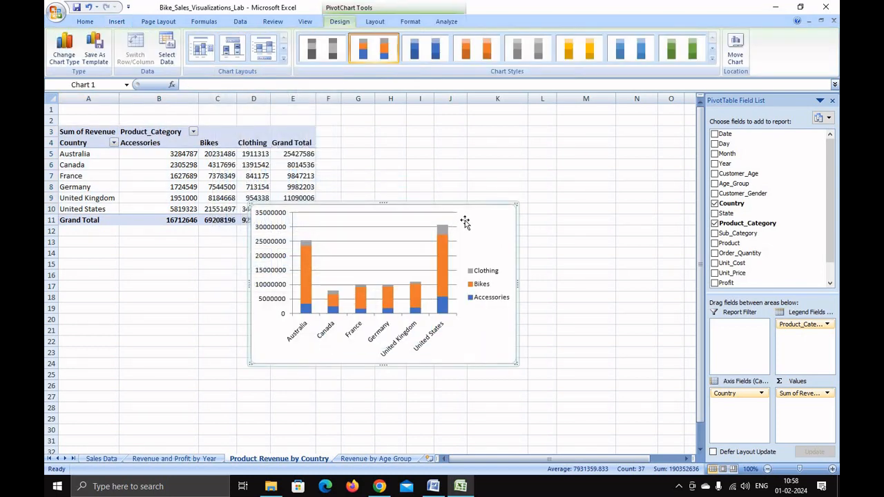
drag(465, 221, 573, 223)
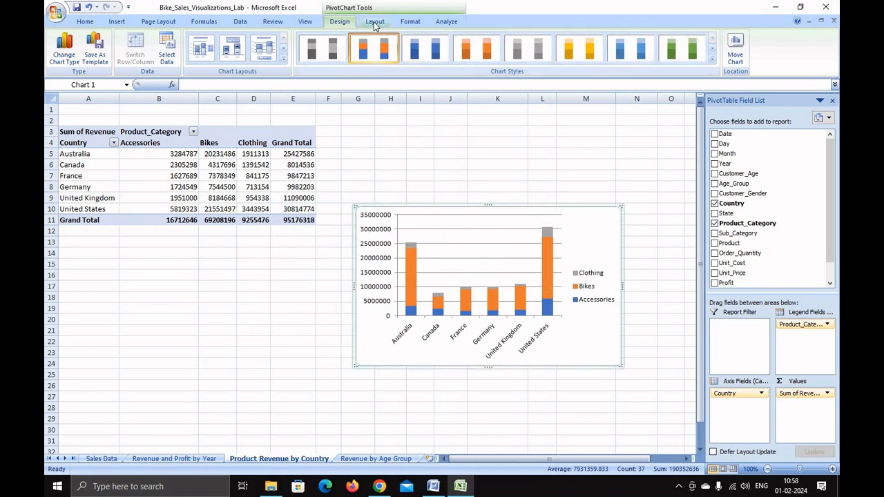
Add a title above the stacked column chart reading "Sum of Revenue by Product"
click(375, 22)
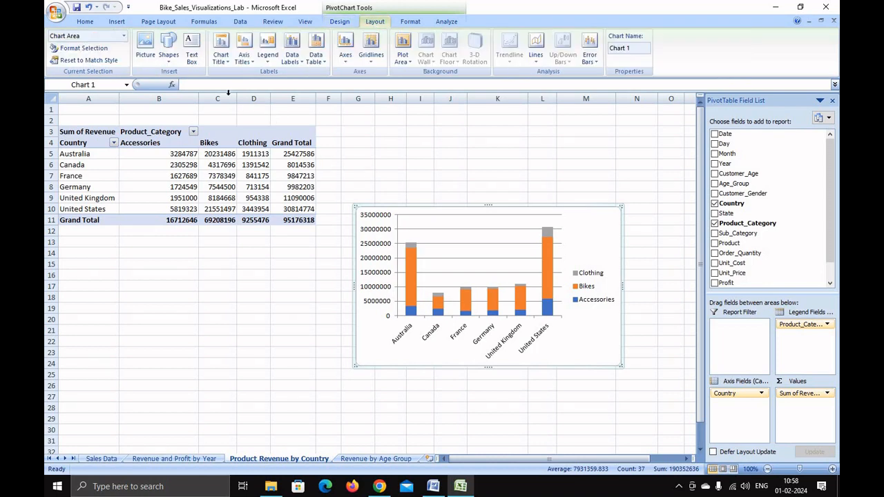
click(221, 54)
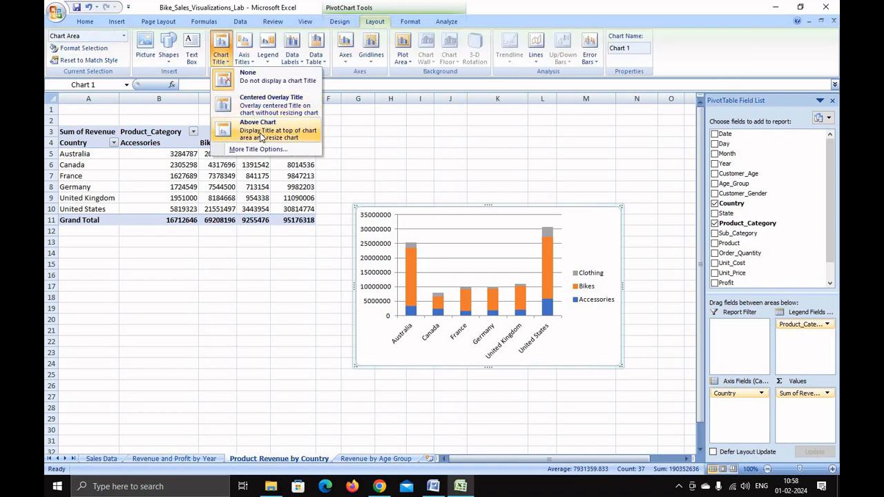
click(258, 128)
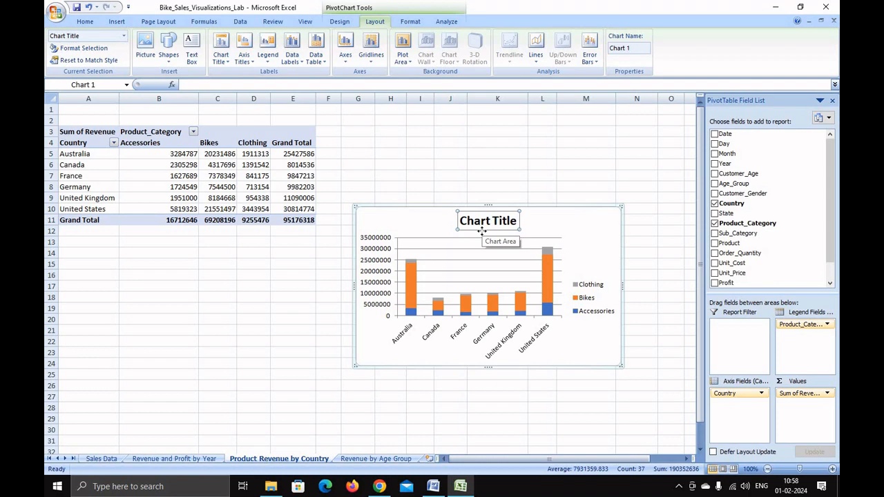
text(Sum of Revenue by Pr)
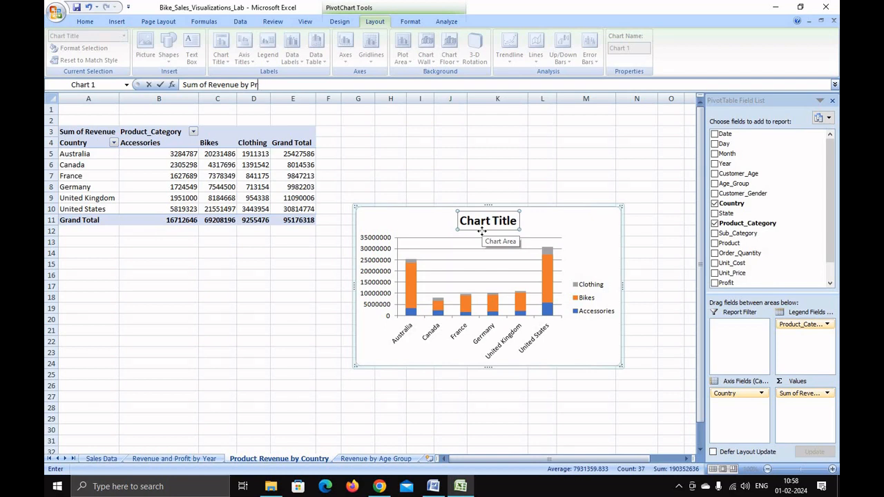
text(oduct)
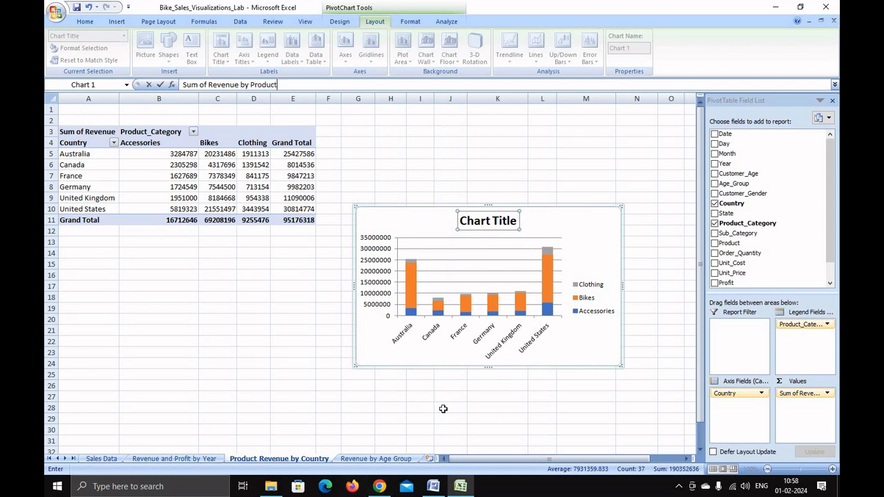
click(442, 409)
Format the stacked column chart's primary vertical axis as Currency with 0 decimal places
click(384, 291)
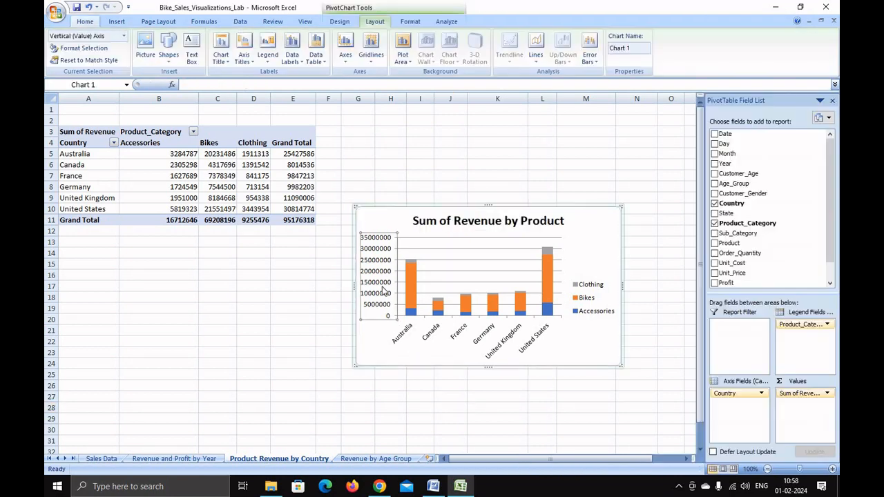
click(346, 49)
mouse_move(370, 88)
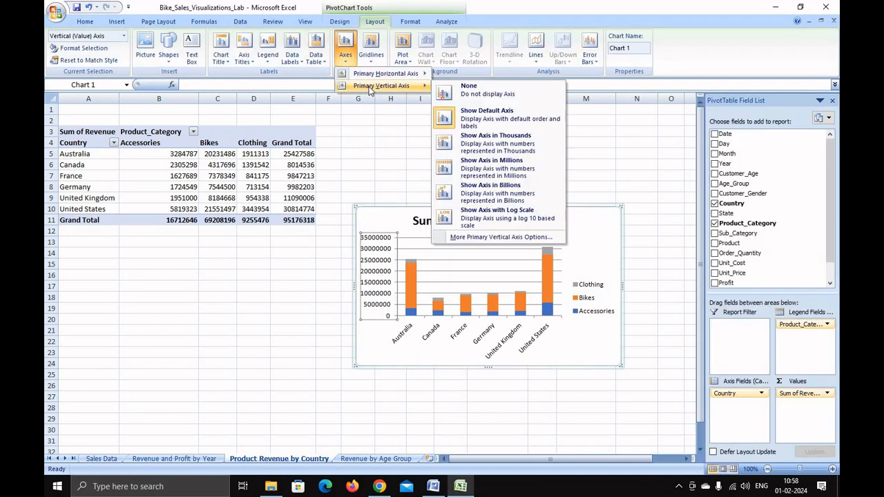
click(489, 238)
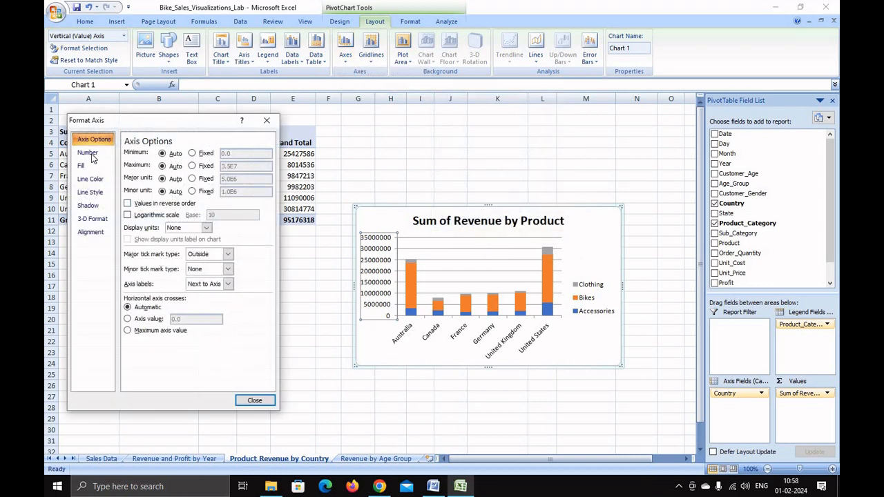
click(88, 152)
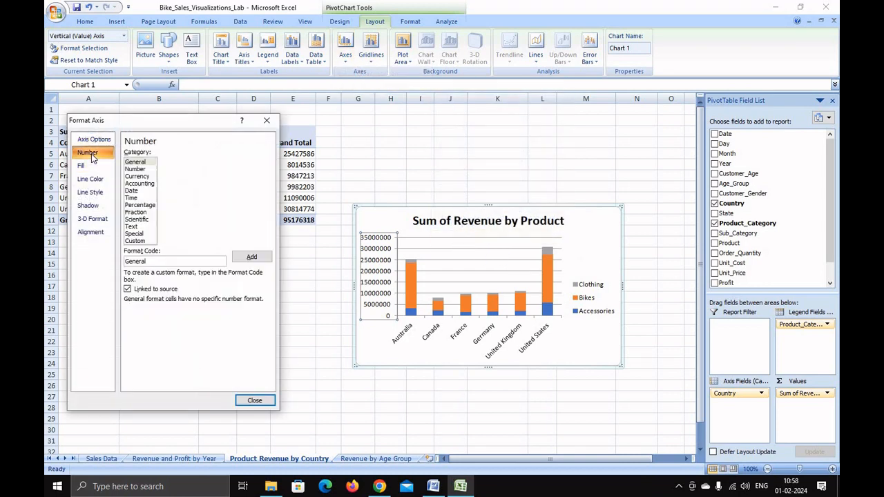
click(137, 176)
double_click(216, 153)
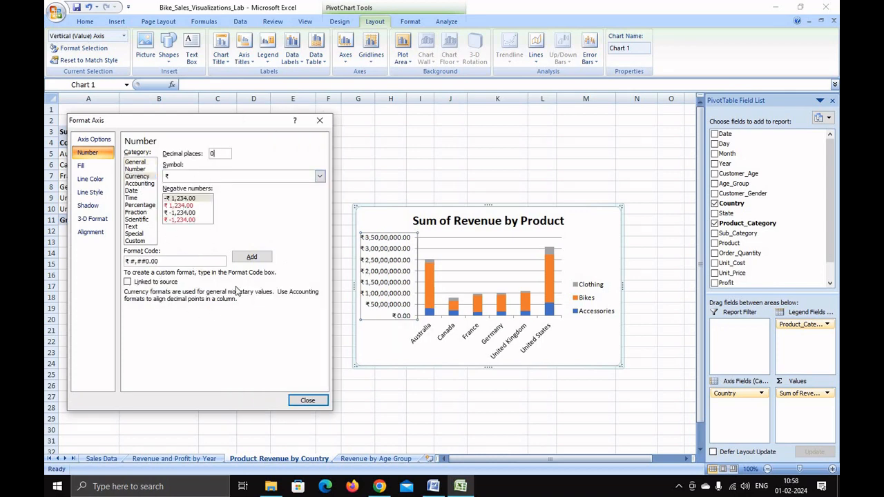
click(308, 401)
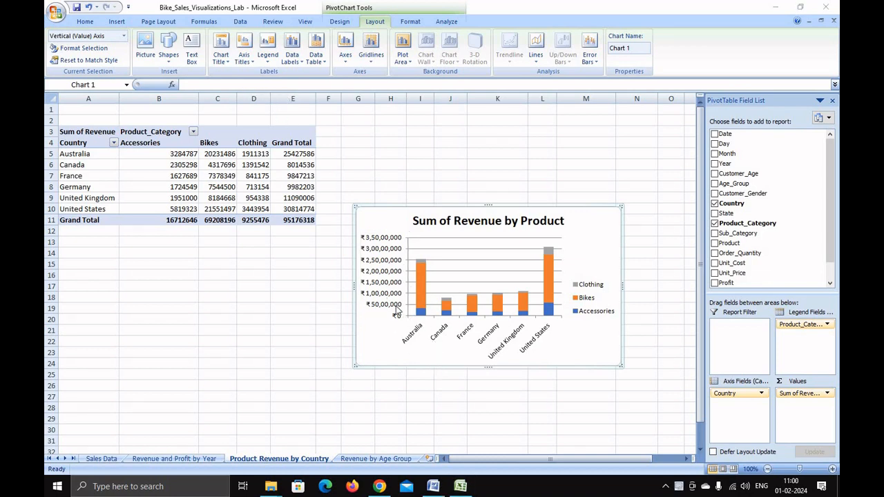
Add a primary horizontal axis title below the stacked column chart's axis reading "Country"
click(247, 60)
mouse_move(311, 75)
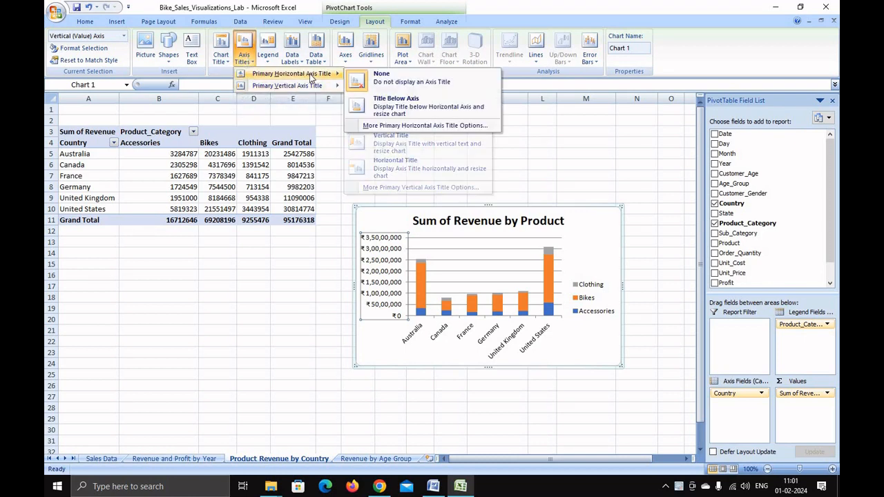
click(401, 108)
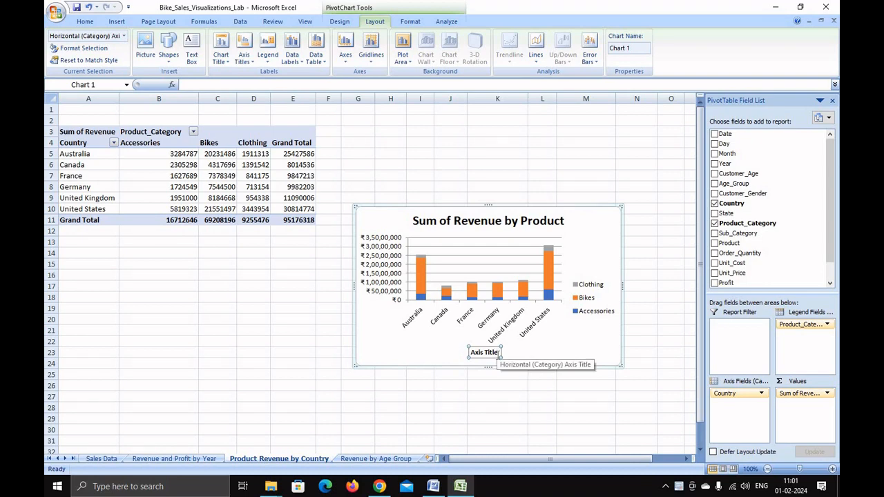
text(Country)
key(Return)
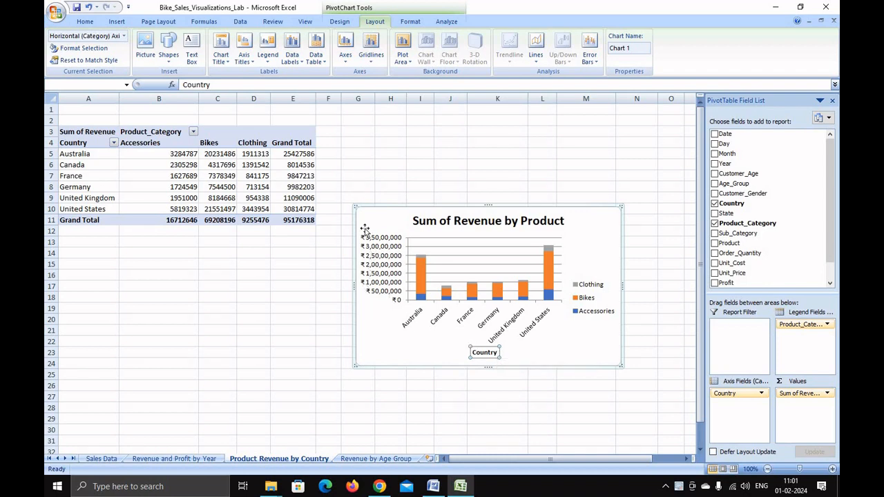
Add a primary vertical axis title reading "Indian Rs." to the stacked column chart and display it horizontally
click(244, 54)
mouse_move(296, 86)
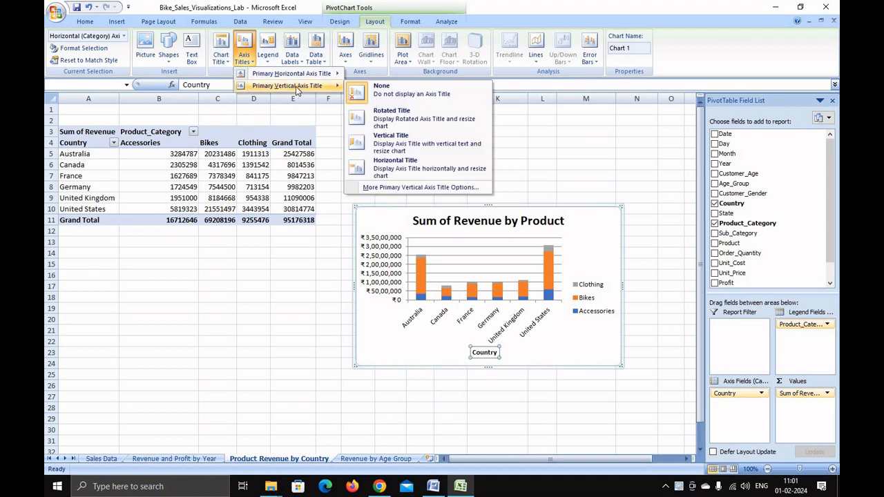
click(397, 144)
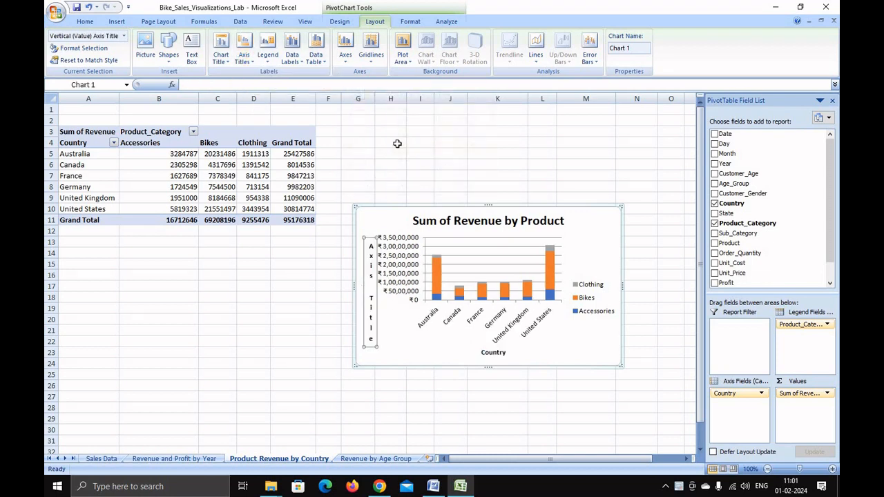
text(Cu)
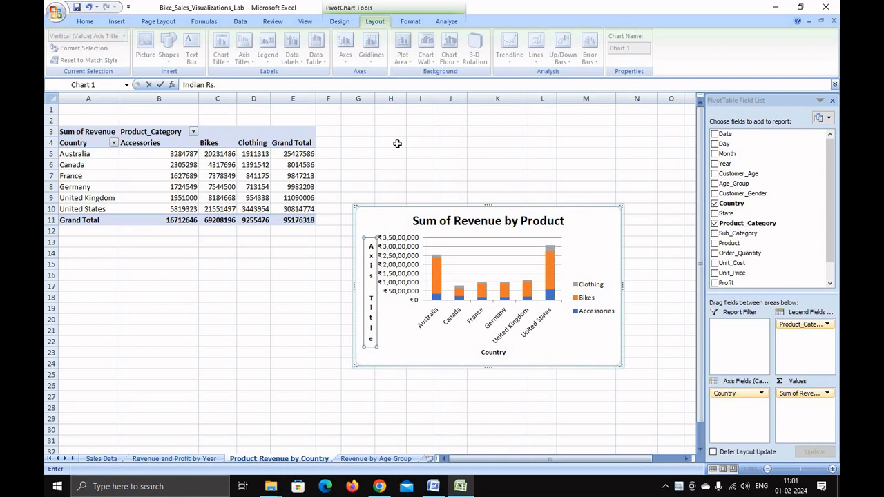
key(Return)
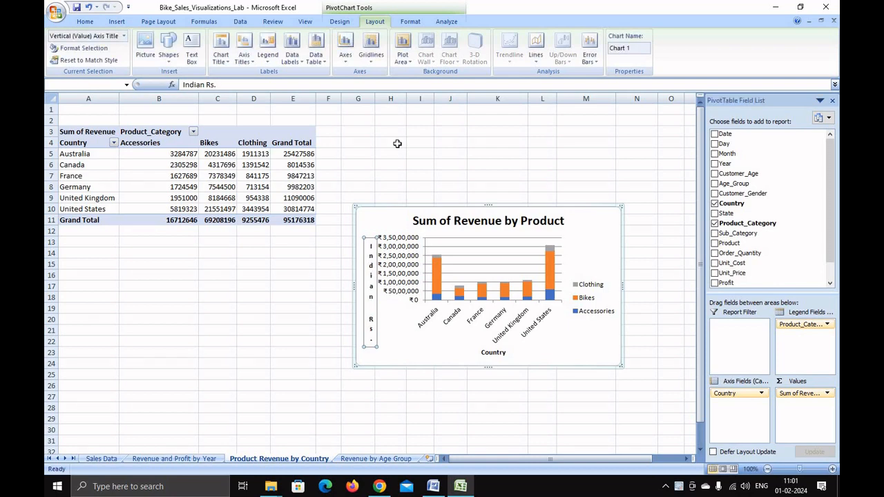
click(246, 59)
mouse_move(280, 78)
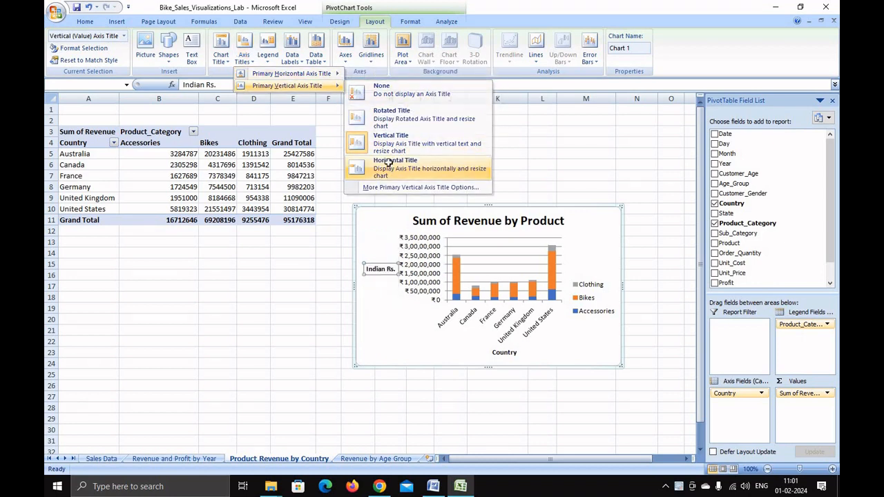
click(388, 163)
Enlarge the stacked column chart to about 10.3 cm high and 15 cm wide, keeping it clear of the pivot table
click(420, 408)
click(433, 230)
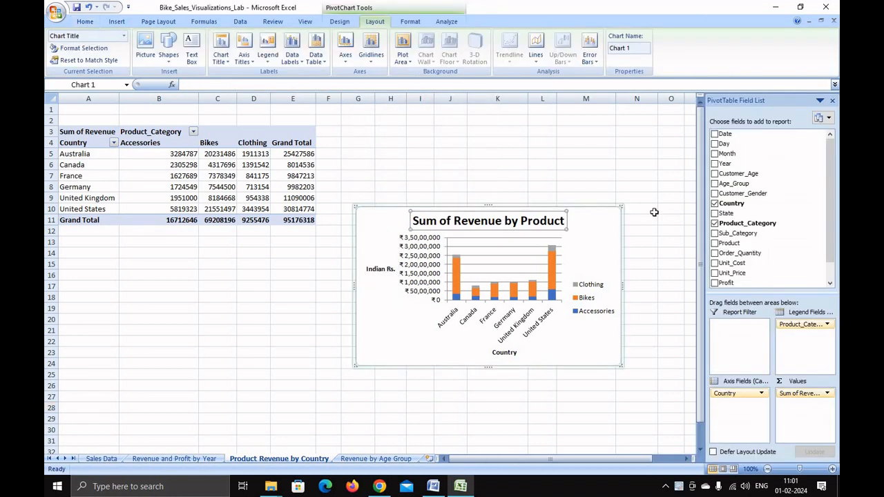
drag(623, 206, 642, 170)
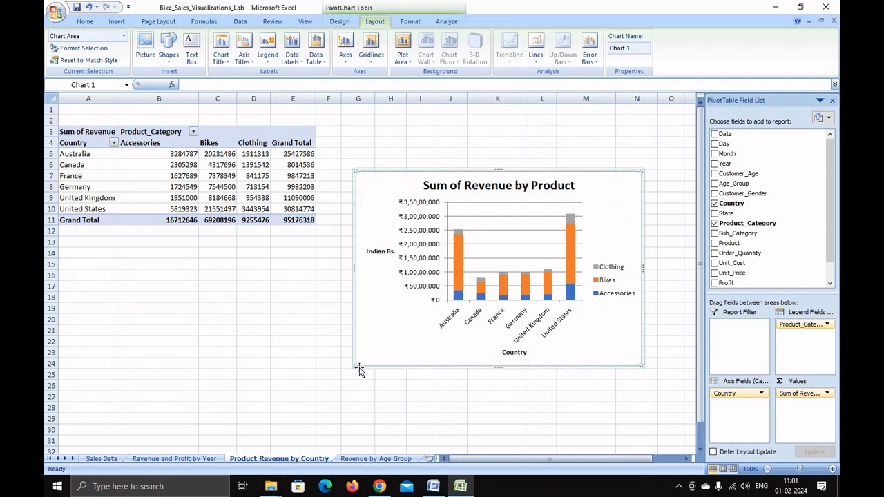
drag(359, 368, 326, 386)
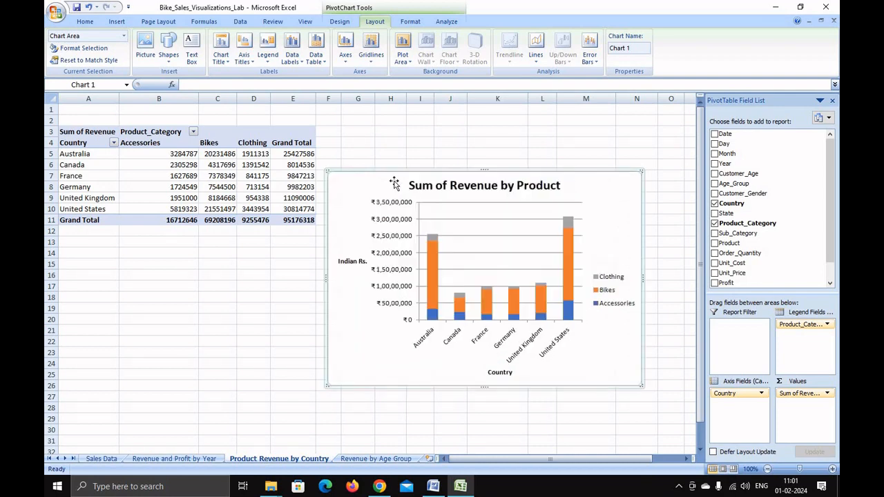
Apply the blue, orange and grey chart style with outlined columns and a light grey plot area to the stacked column chart
click(340, 21)
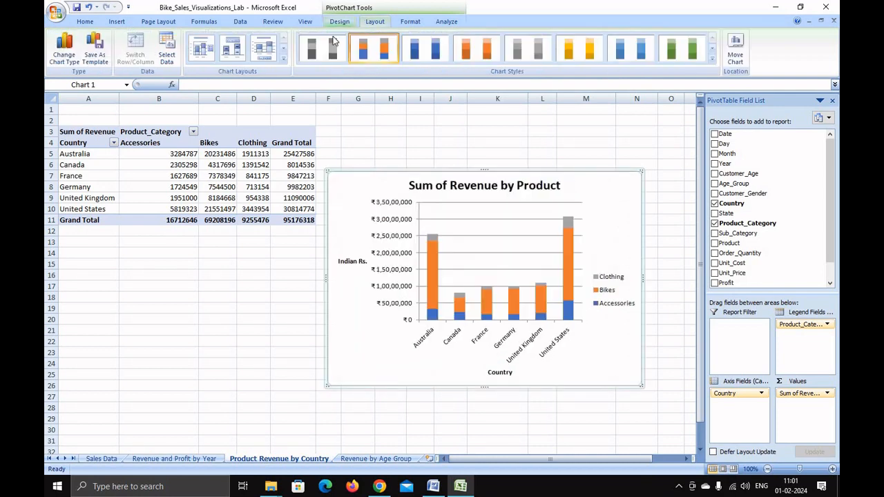
click(712, 60)
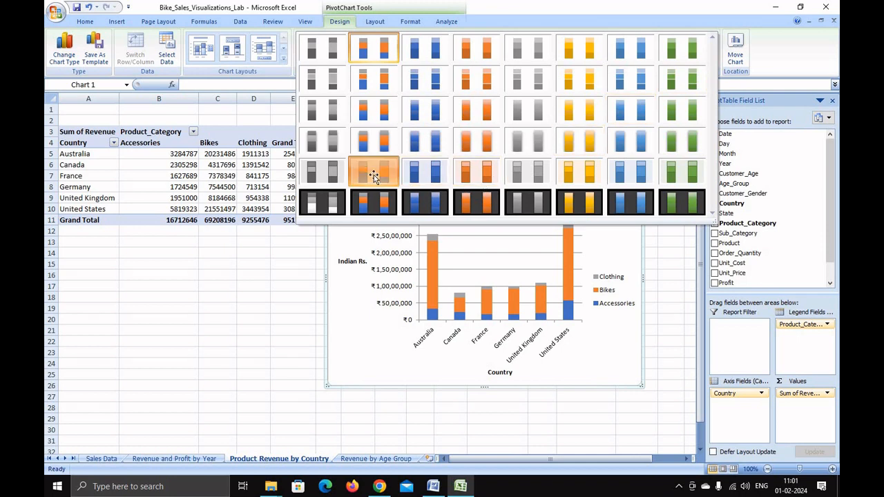
key(Escape)
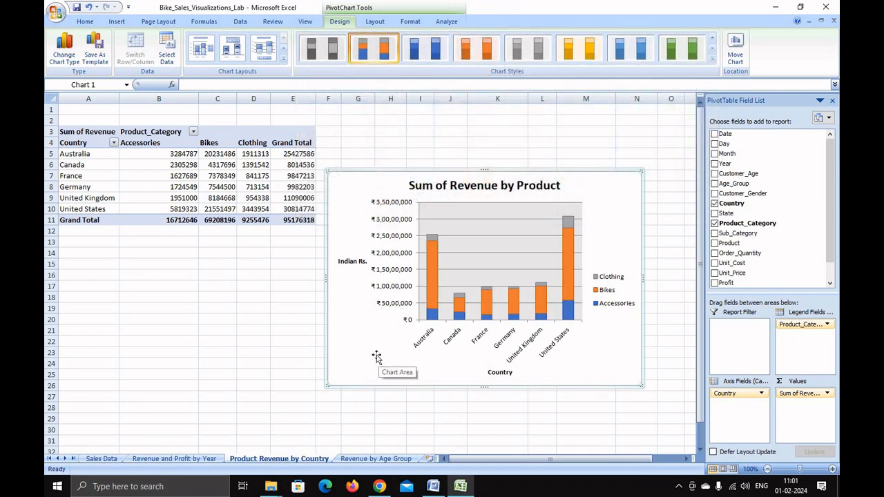
click(711, 60)
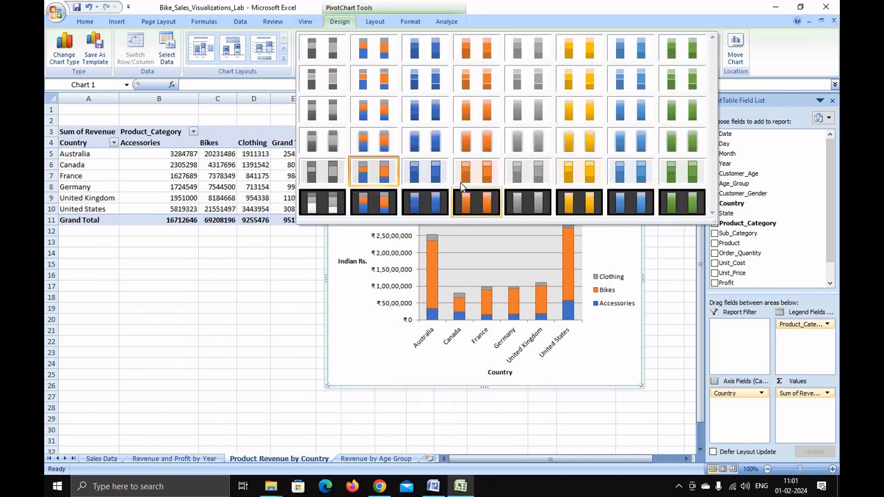
Fill the stacked column chart's plot area with a darker grey from the theme colors
click(414, 23)
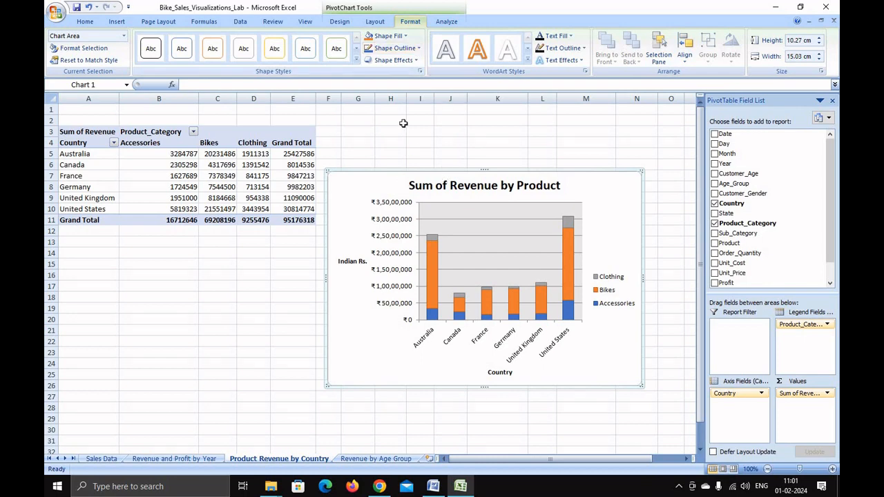
click(444, 211)
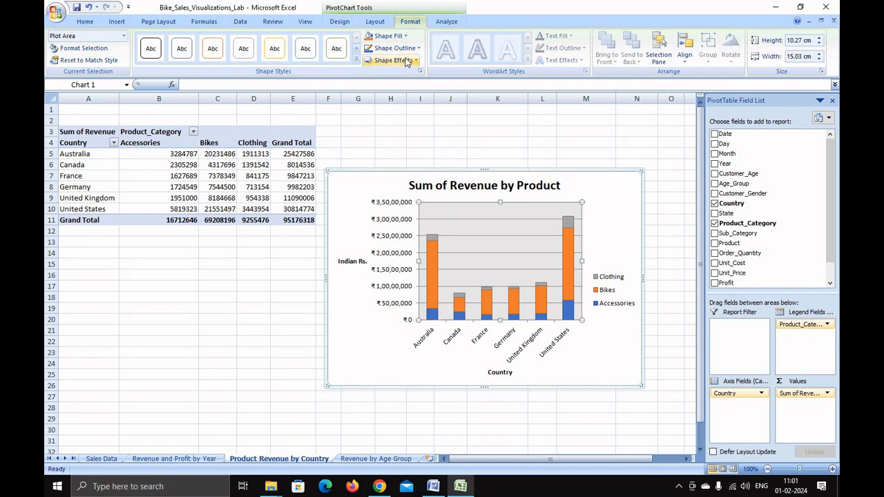
click(389, 36)
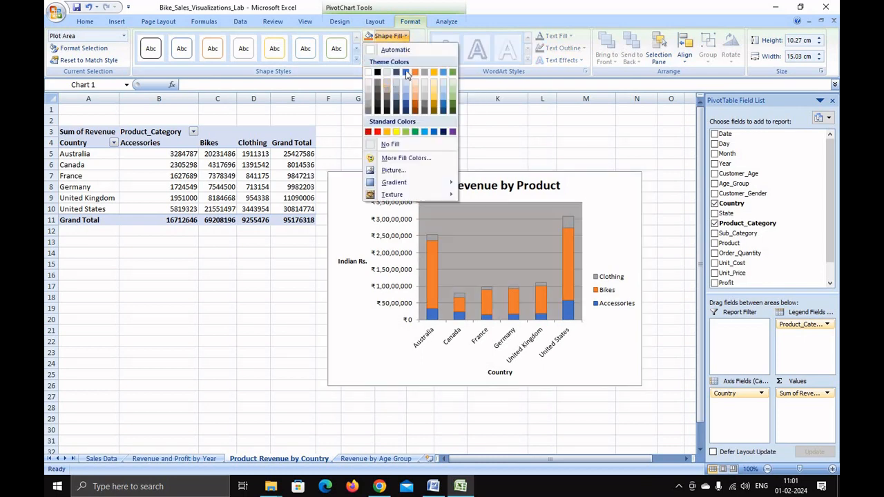
click(369, 98)
click(289, 320)
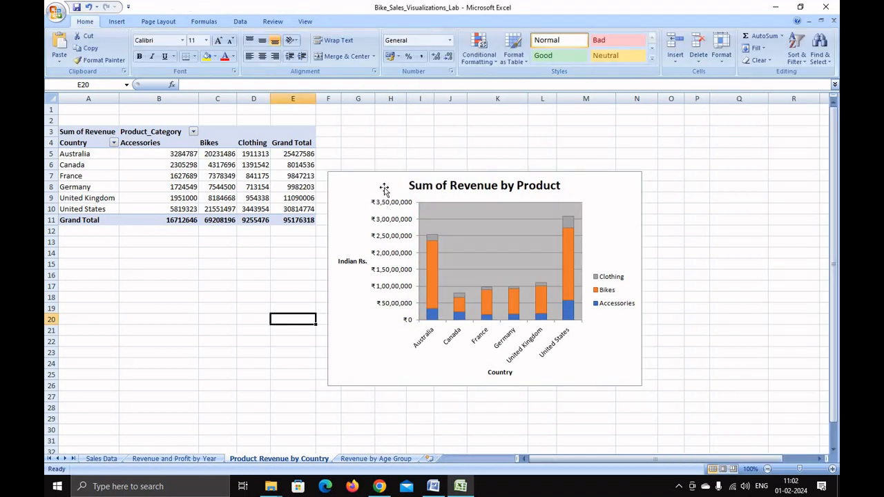
click(384, 189)
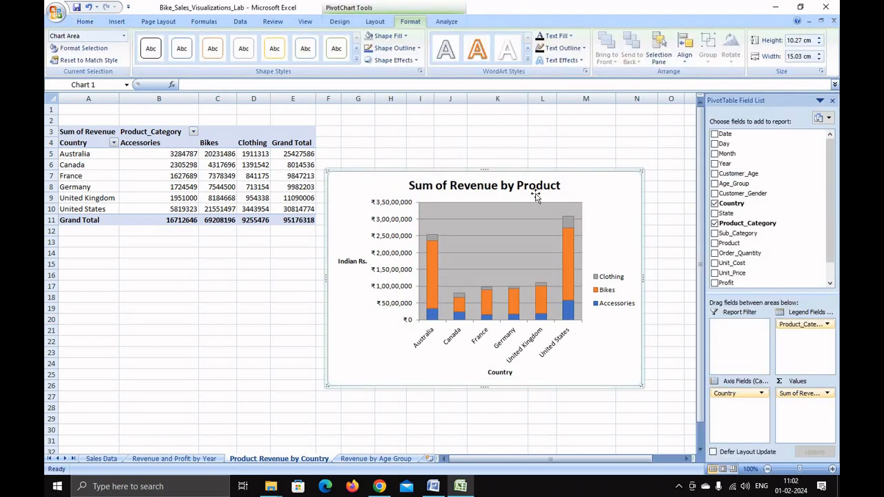
On the Revenue by Age Group sheet, insert a basic 2-D pie chart from A3:B7 and close the PivotChart Filter Pane
click(366, 459)
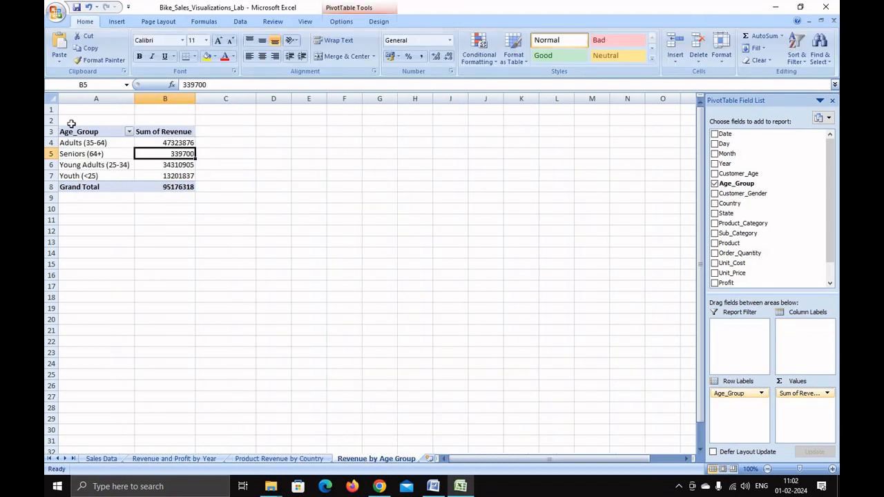
click(133, 233)
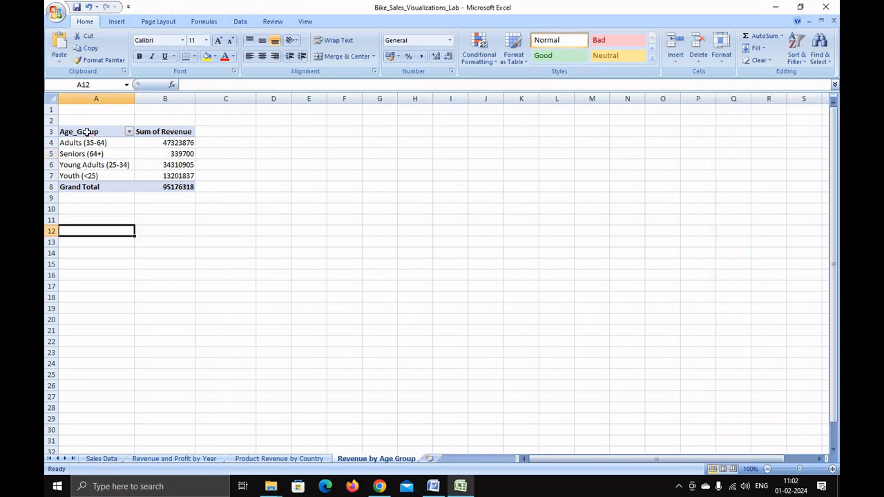
drag(83, 132, 187, 175)
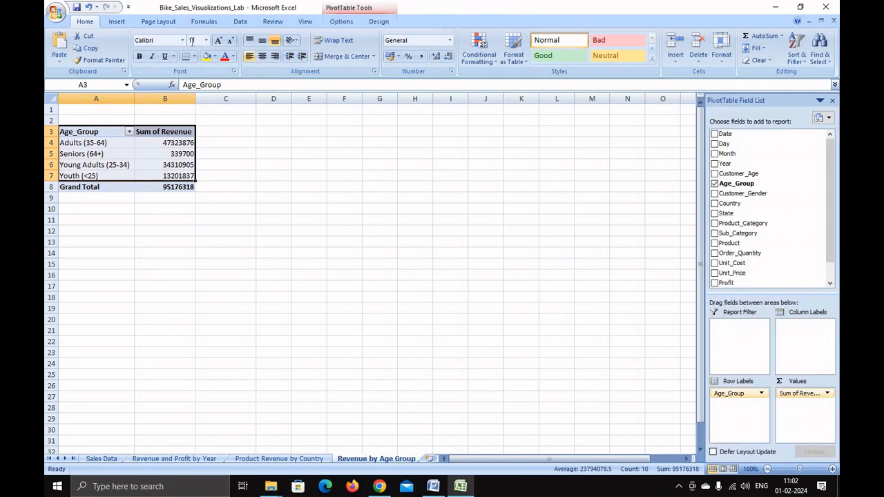
click(117, 21)
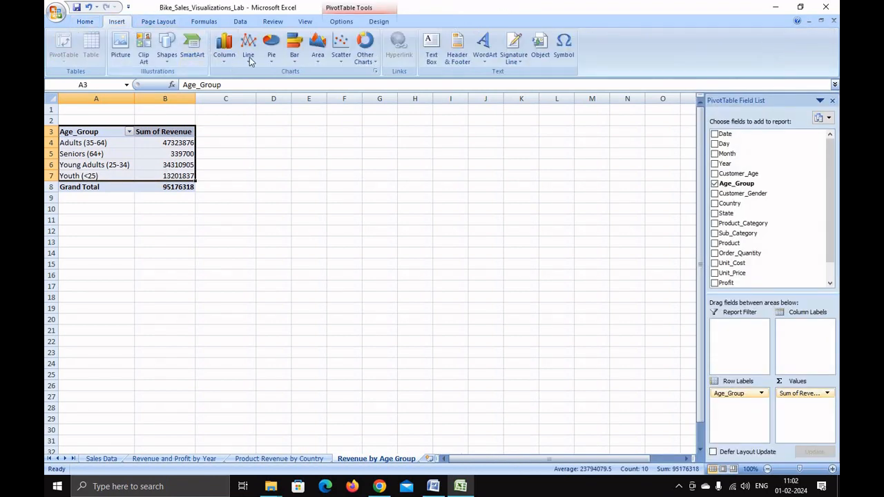
click(272, 55)
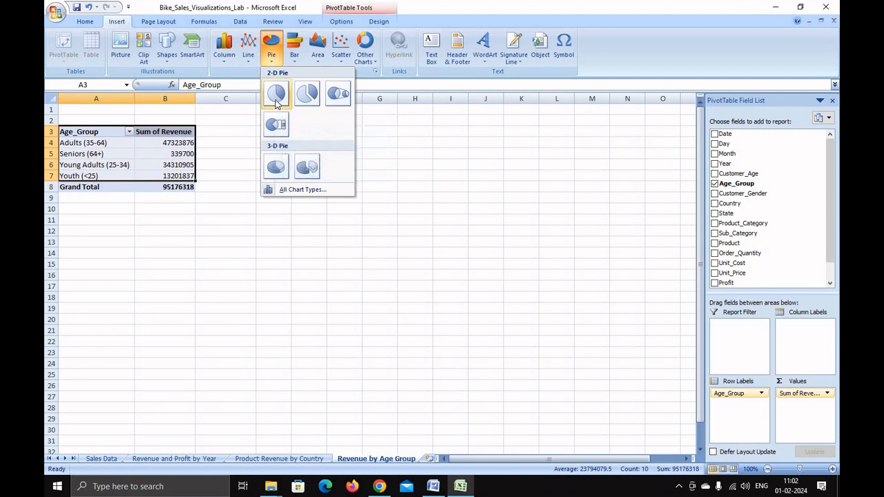
click(276, 97)
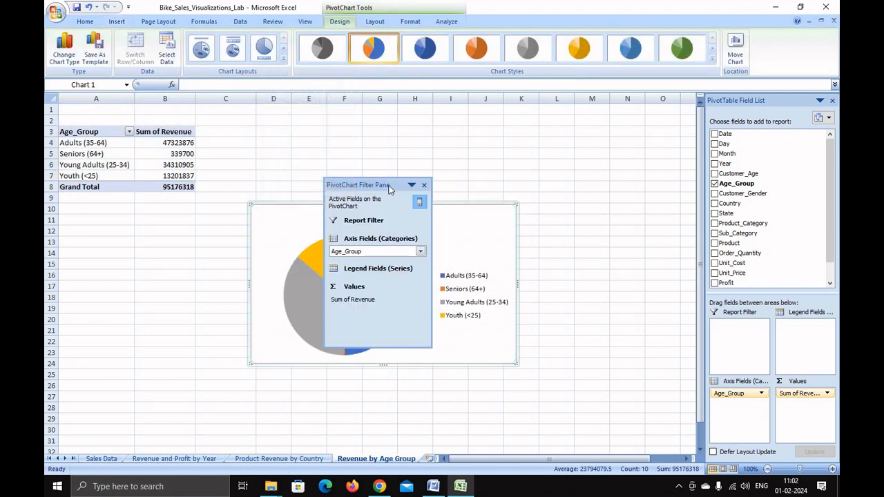
click(426, 185)
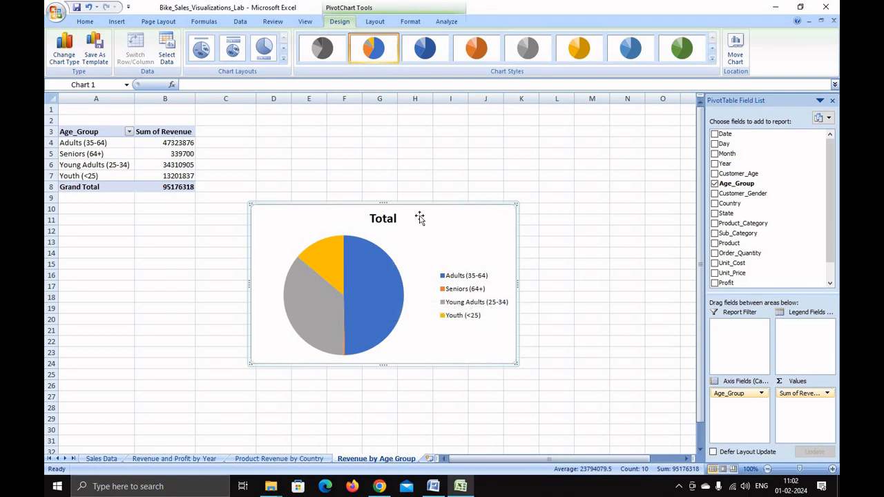
Show the pie chart's legend at the left of the pie and check the further legend options
click(375, 22)
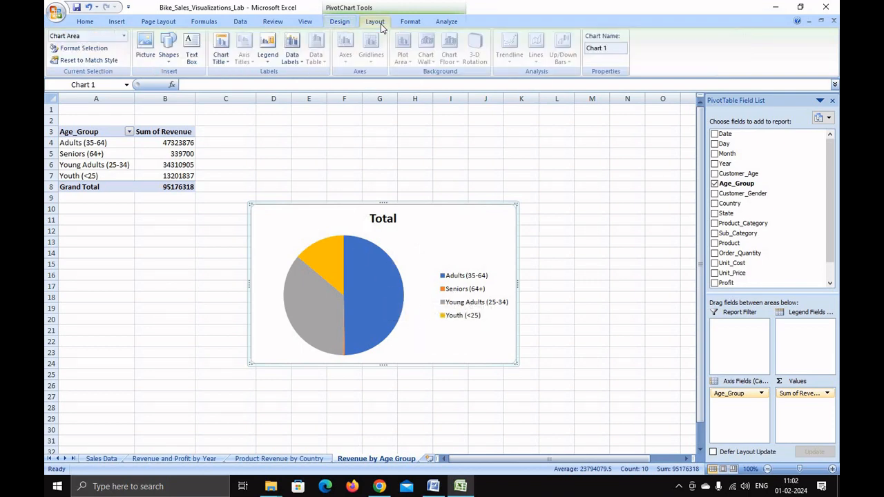
click(268, 59)
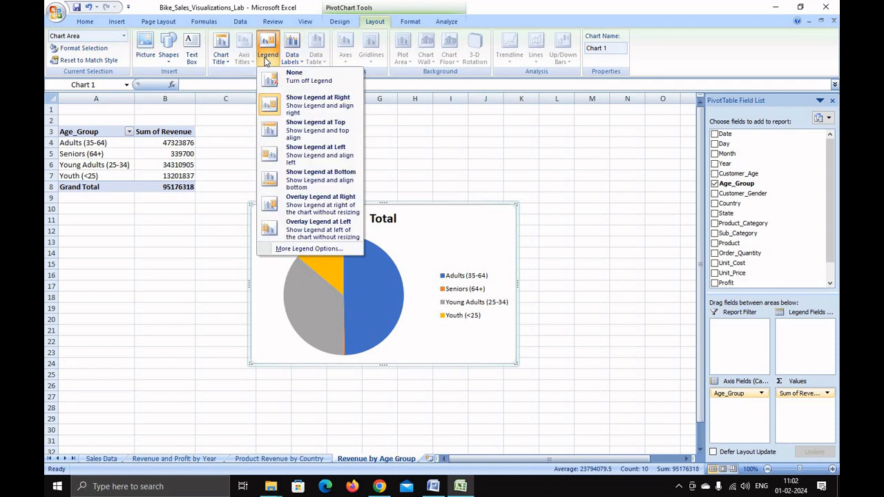
click(336, 160)
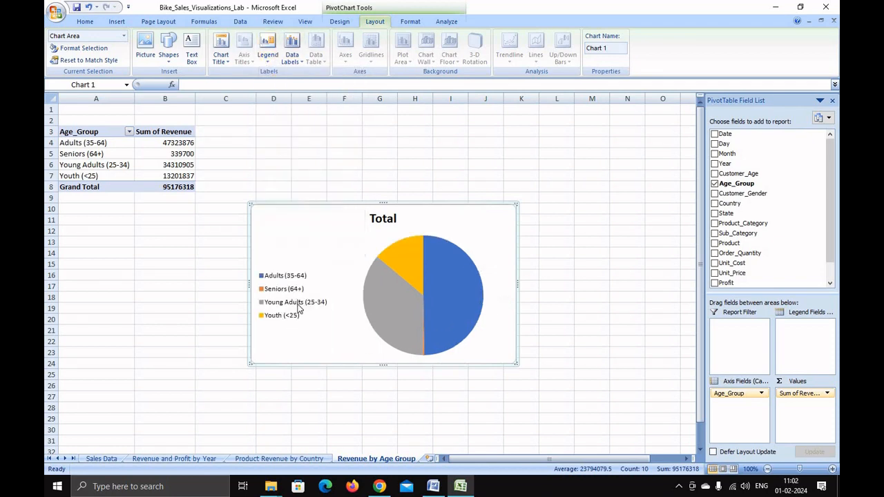
click(270, 58)
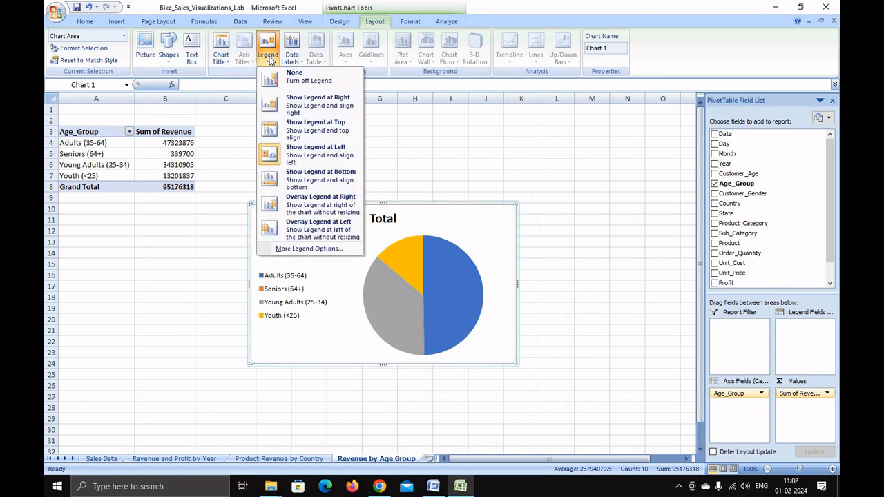
click(316, 250)
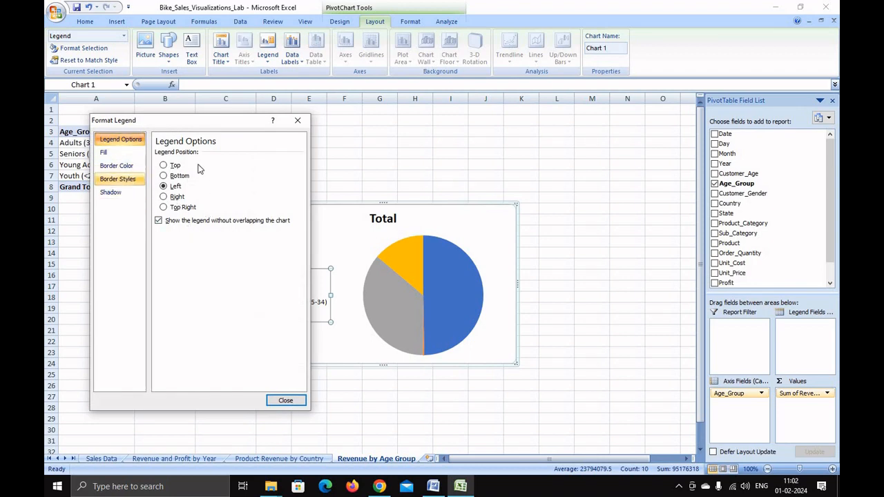
click(298, 120)
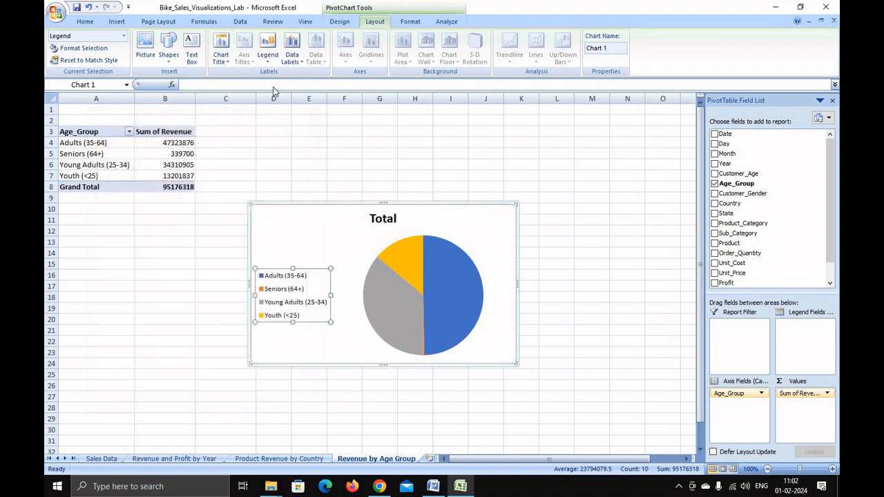
Add data labels to the pie chart slices and position them at Inside End
click(293, 58)
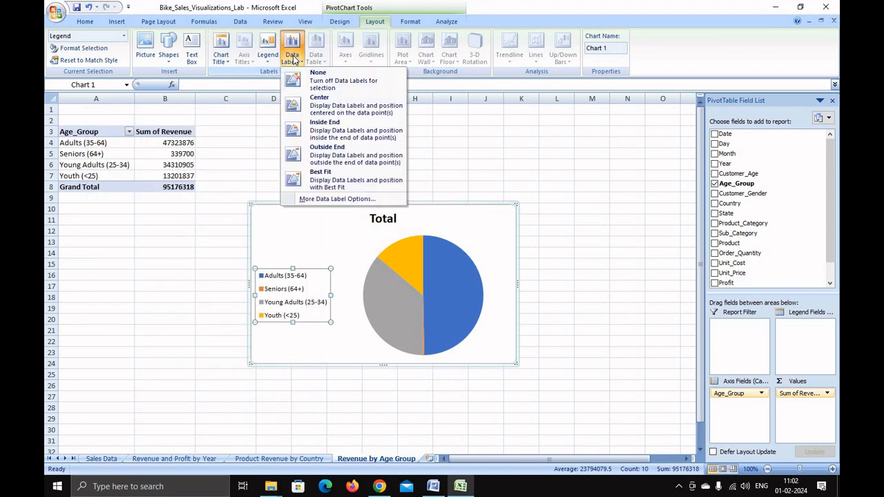
click(332, 112)
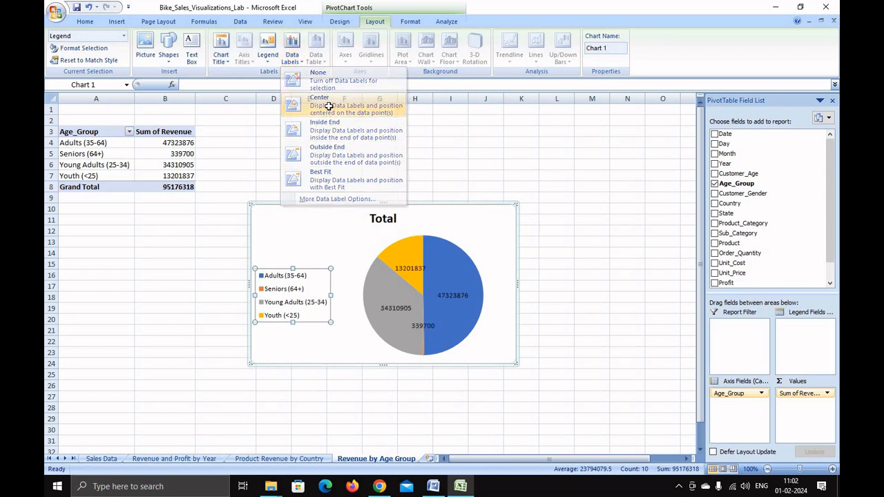
click(293, 58)
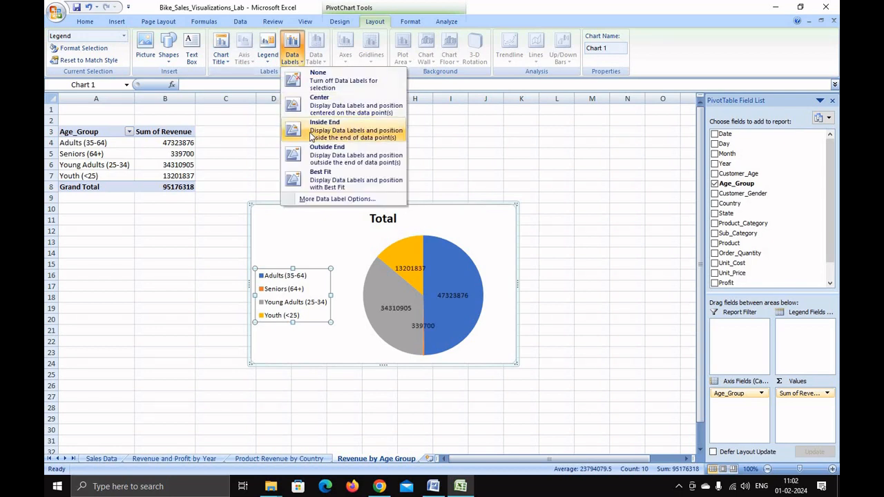
click(318, 130)
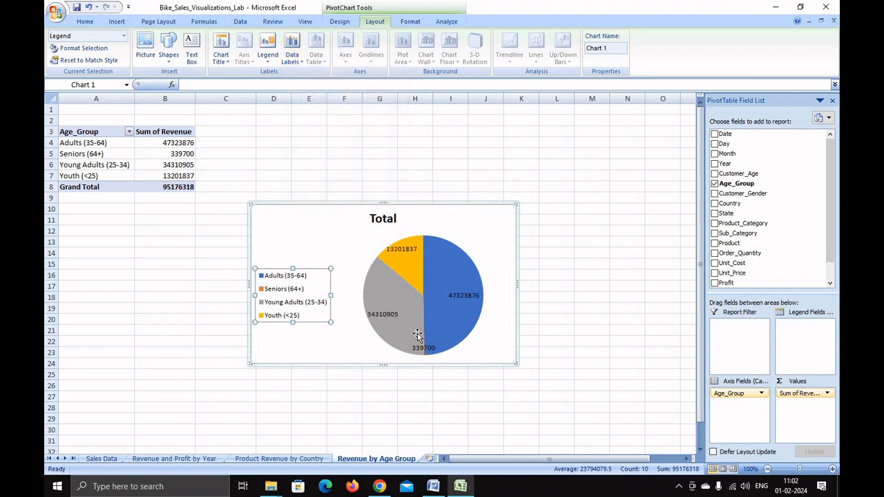